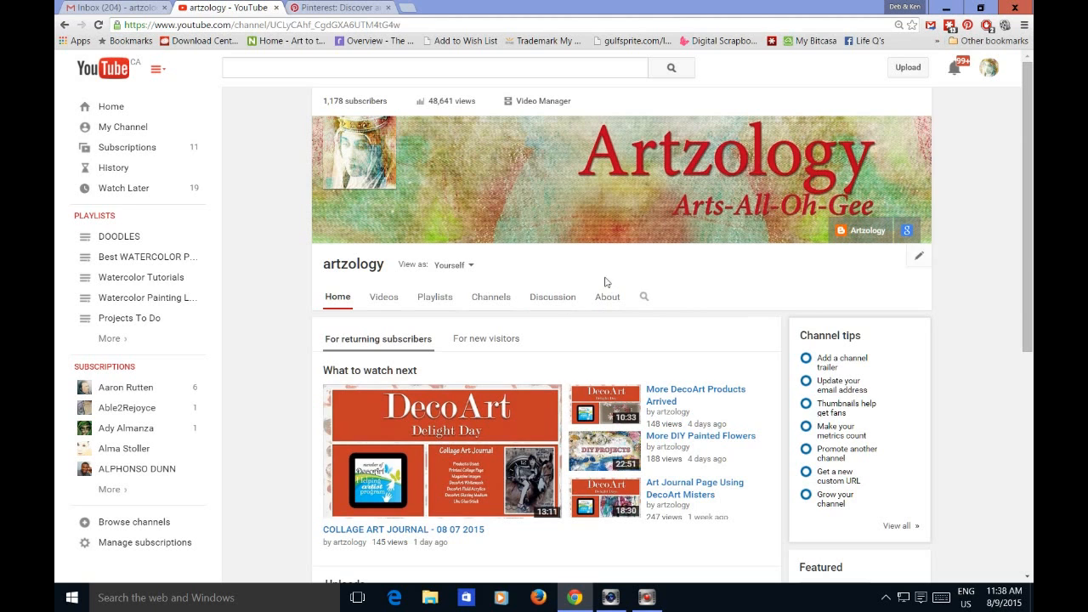
Open the custom links in the artzology channel's About section for editing
{"action": "left_click", "coordinate": [609, 299]}
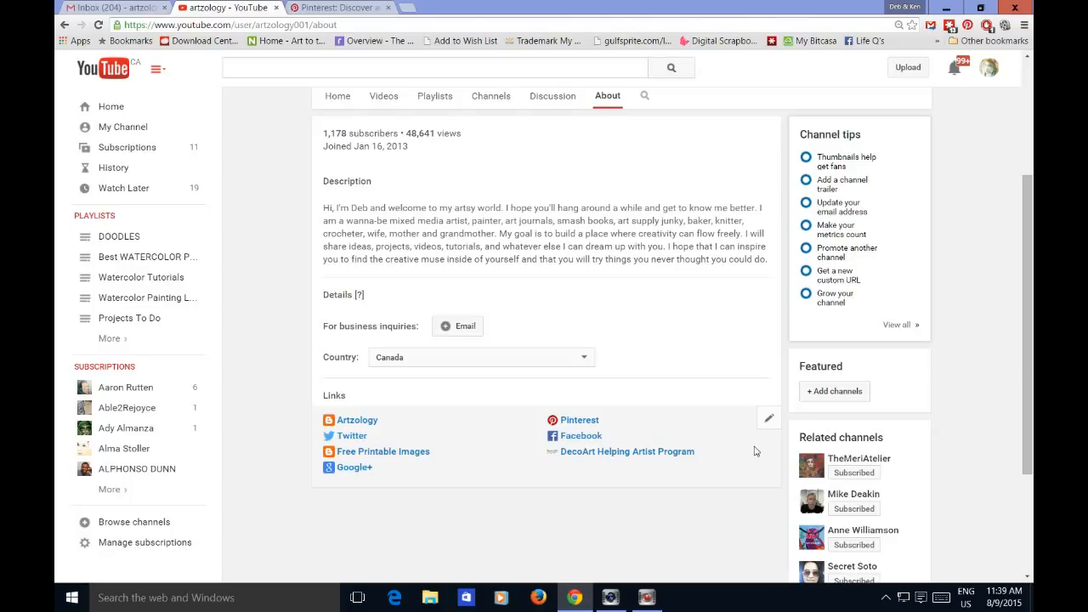
{"action": "left_click", "coordinate": [769, 420]}
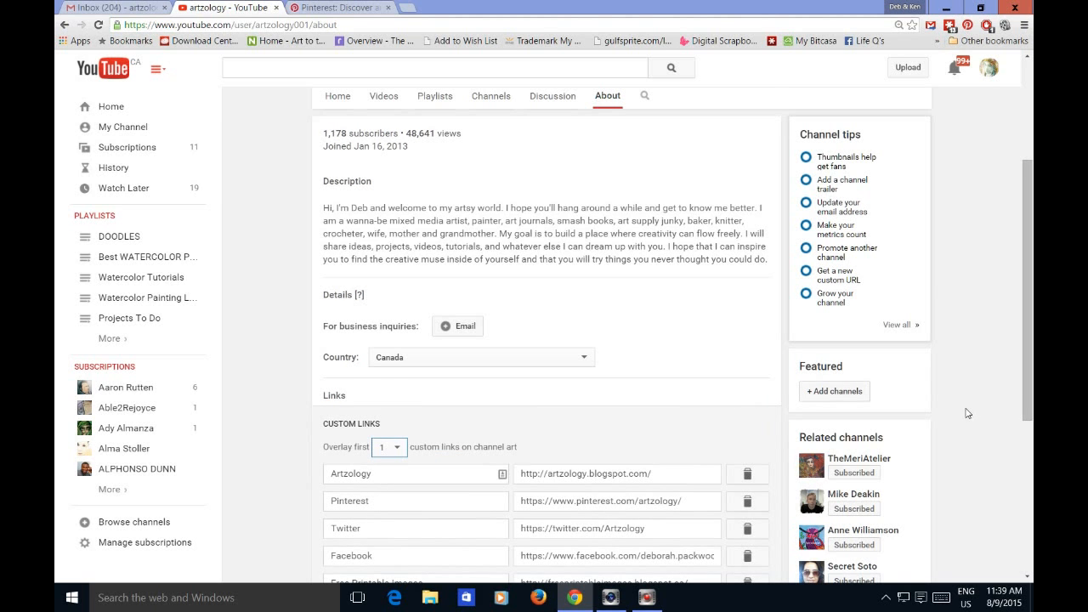
{"action": "scroll", "coordinate": [976, 425], "scroll_direction": "down", "scroll_amount": 2}
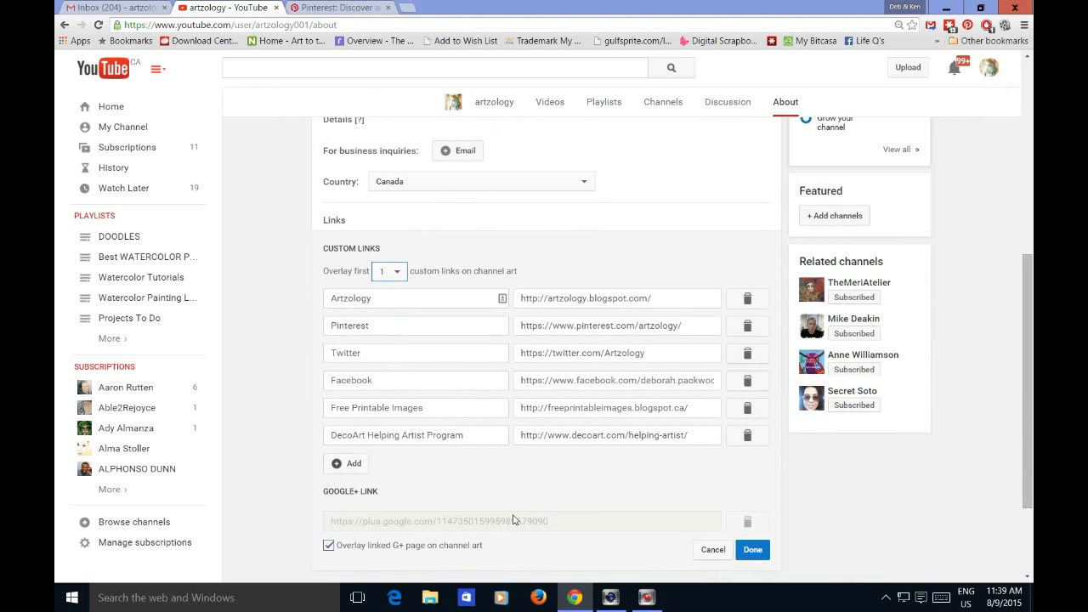
Add a new custom link row titled Pinterest
{"action": "left_click", "coordinate": [352, 464]}
{"action": "left_click", "coordinate": [355, 467]}
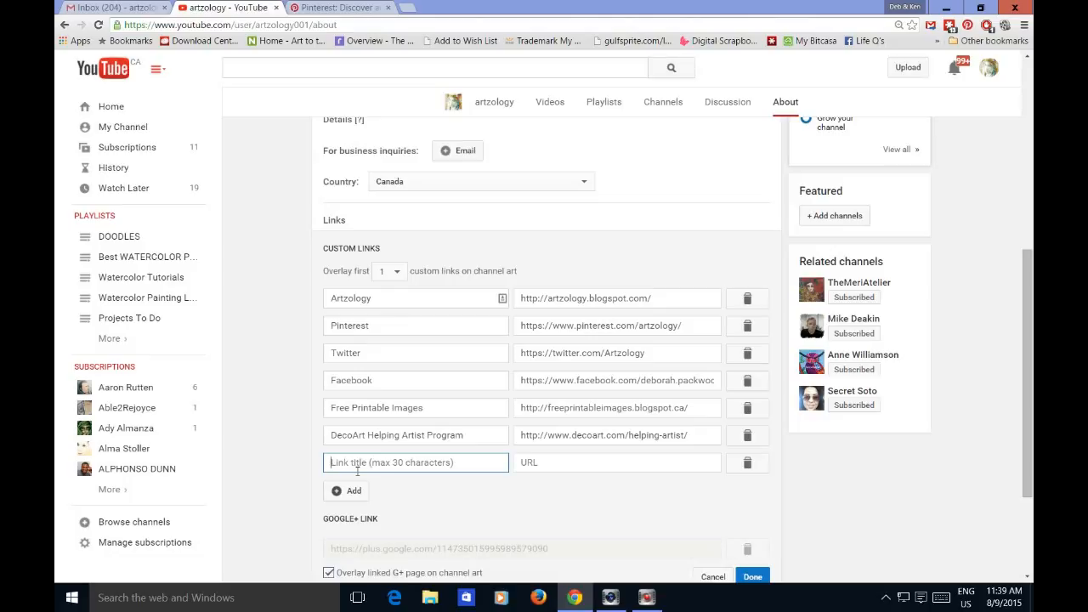
{"action": "type", "text": "Pinteres"}
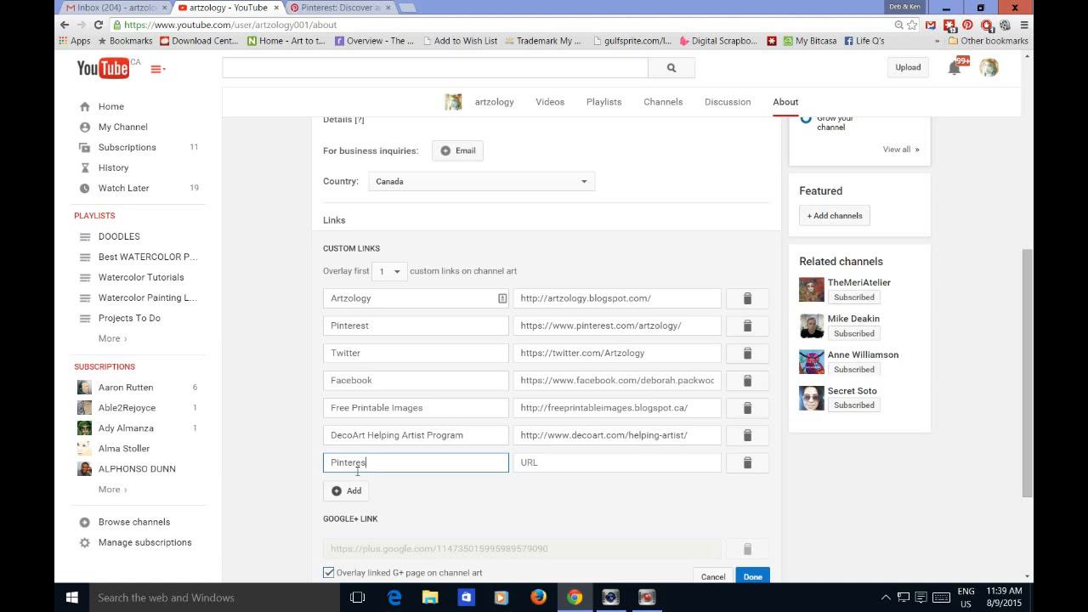
{"action": "left_click", "coordinate": [551, 464]}
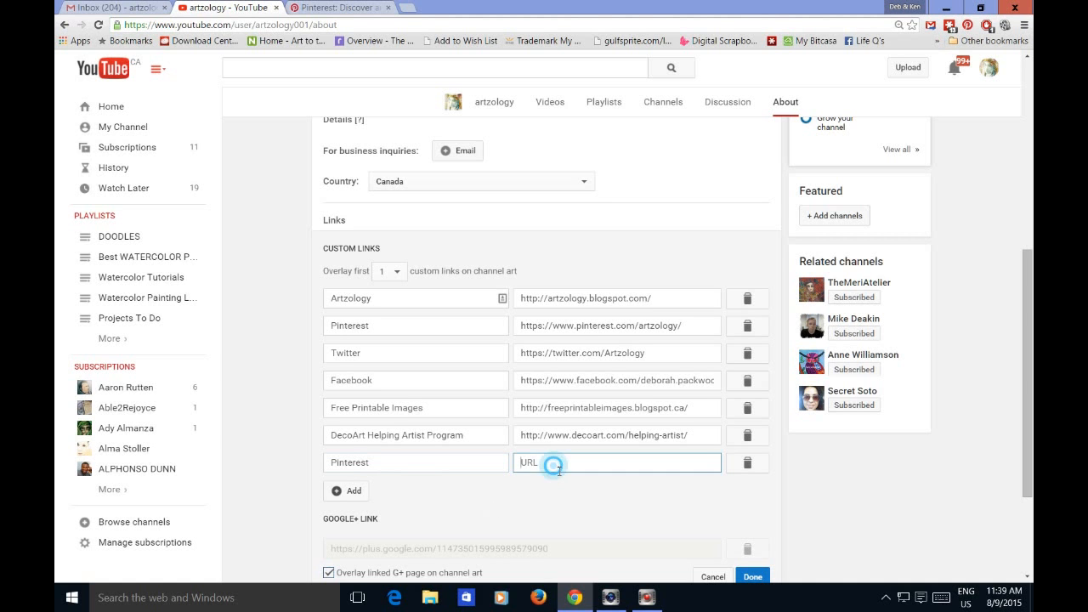
Copy the Pinterest profile's web address into the new link's URL and try to save the custom links
{"action": "left_click", "coordinate": [339, 8]}
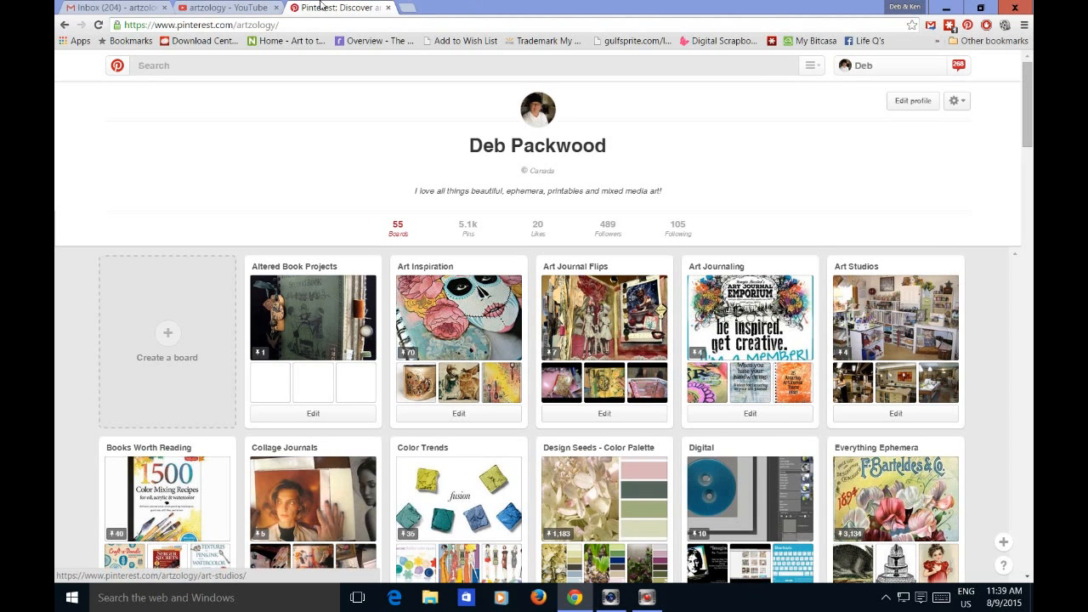
{"action": "left_click", "coordinate": [240, 26]}
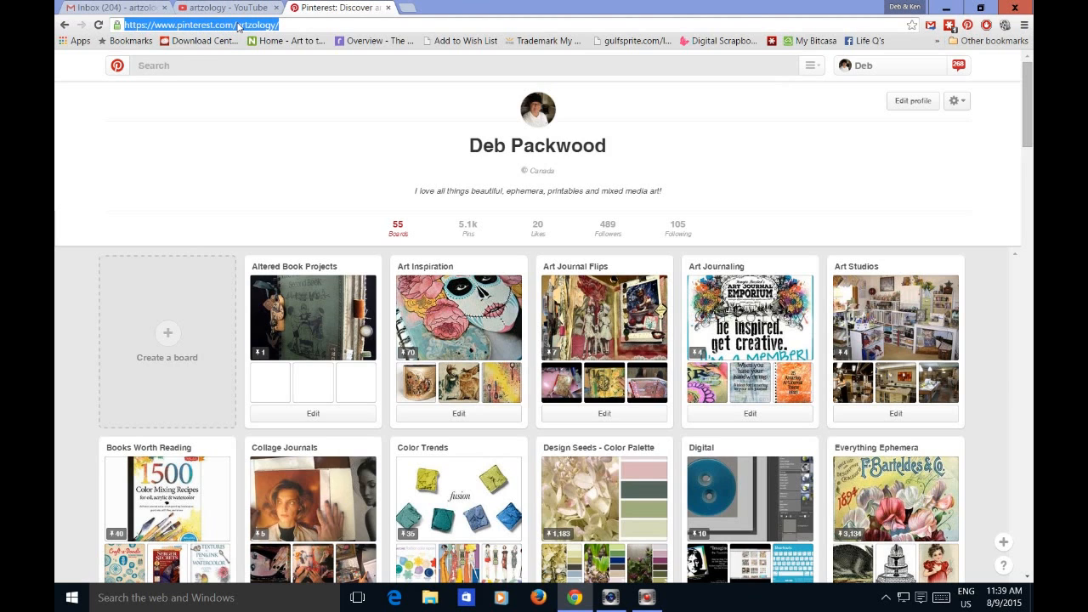
{"action": "right_click", "coordinate": [240, 27]}
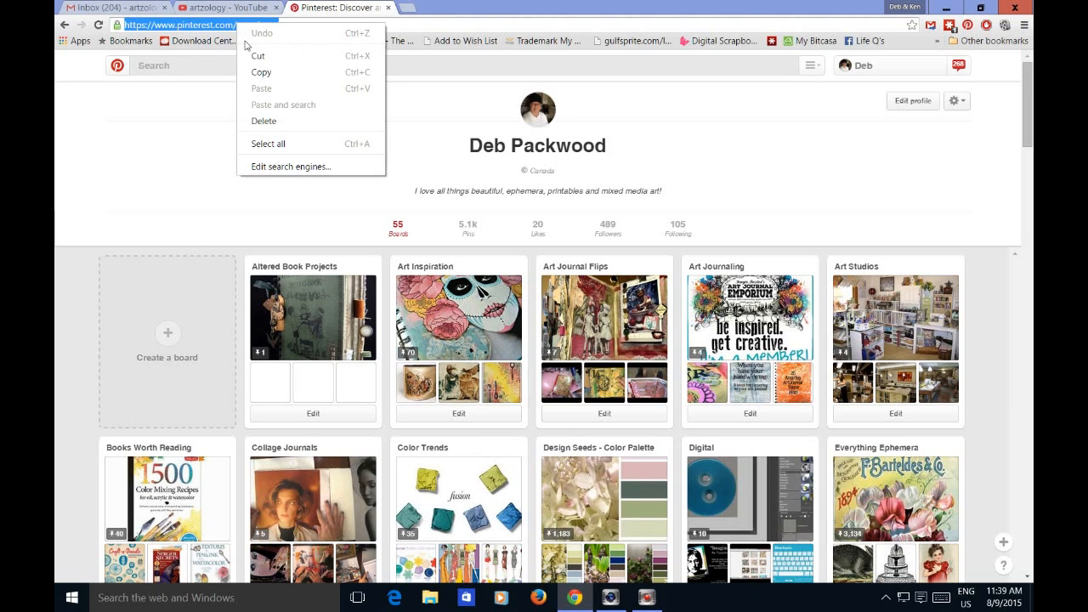
{"action": "left_click", "coordinate": [262, 74]}
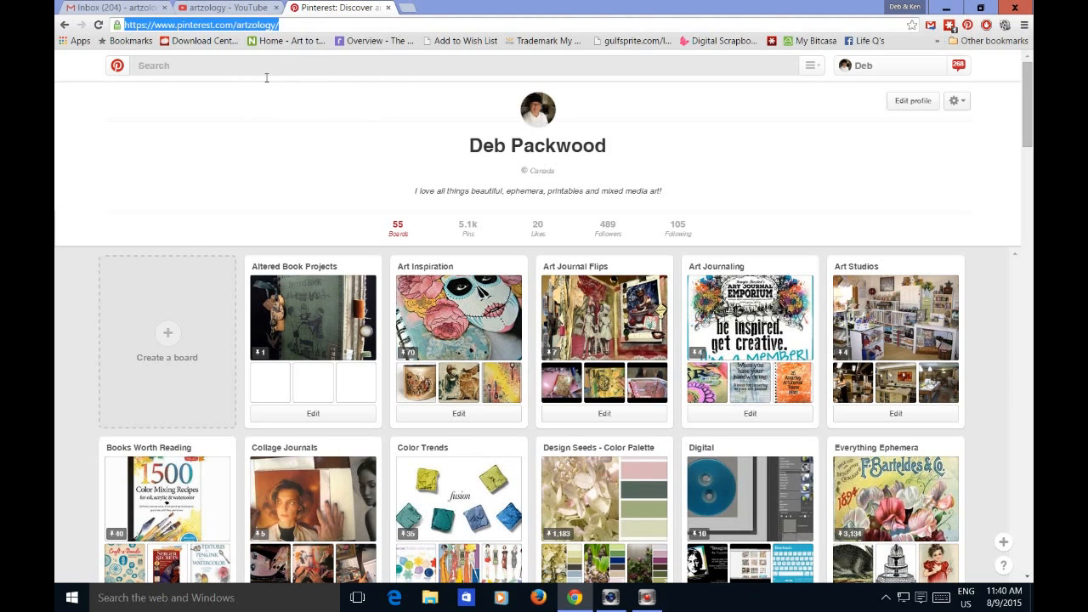
{"action": "left_click", "coordinate": [249, 12]}
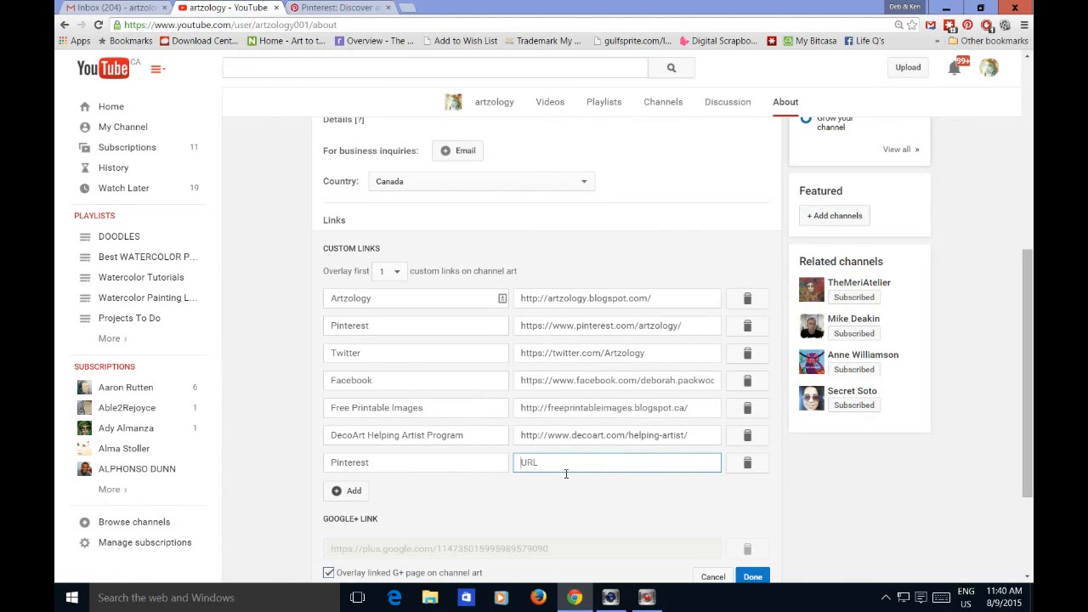
{"action": "key", "text": "ctrl+v"}
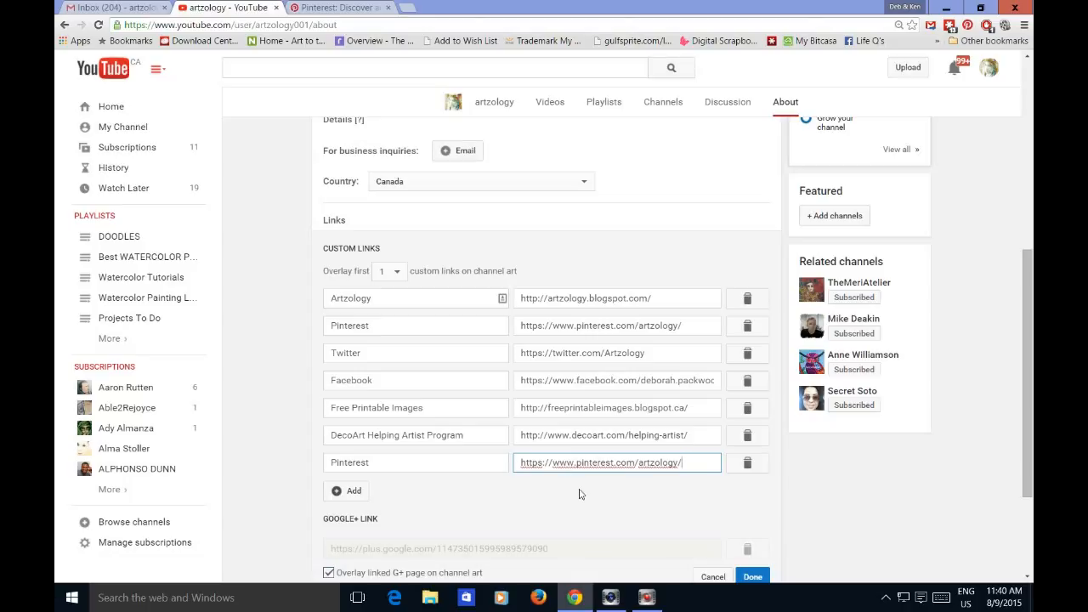
{"action": "left_click", "coordinate": [754, 577]}
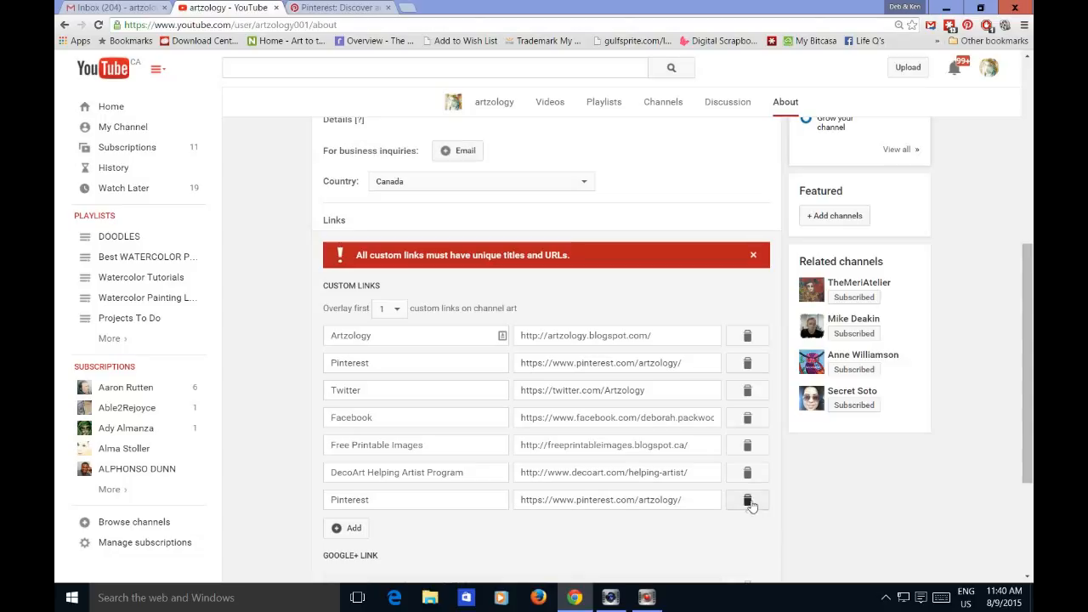
Retitle the newly added Pinterest link as My Pinterest and try to save the custom links again
{"action": "left_click", "coordinate": [463, 502]}
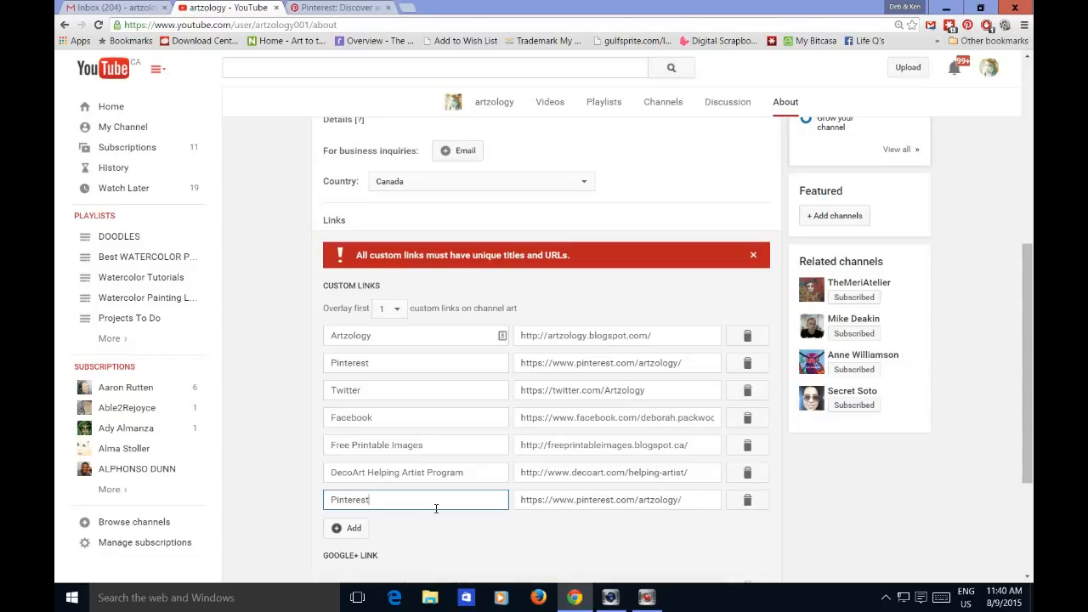
{"action": "type", "text": "My"}
{"action": "scroll", "coordinate": [797, 551], "scroll_direction": "down", "scroll_amount": 2}
{"action": "left_click", "coordinate": [764, 503]}
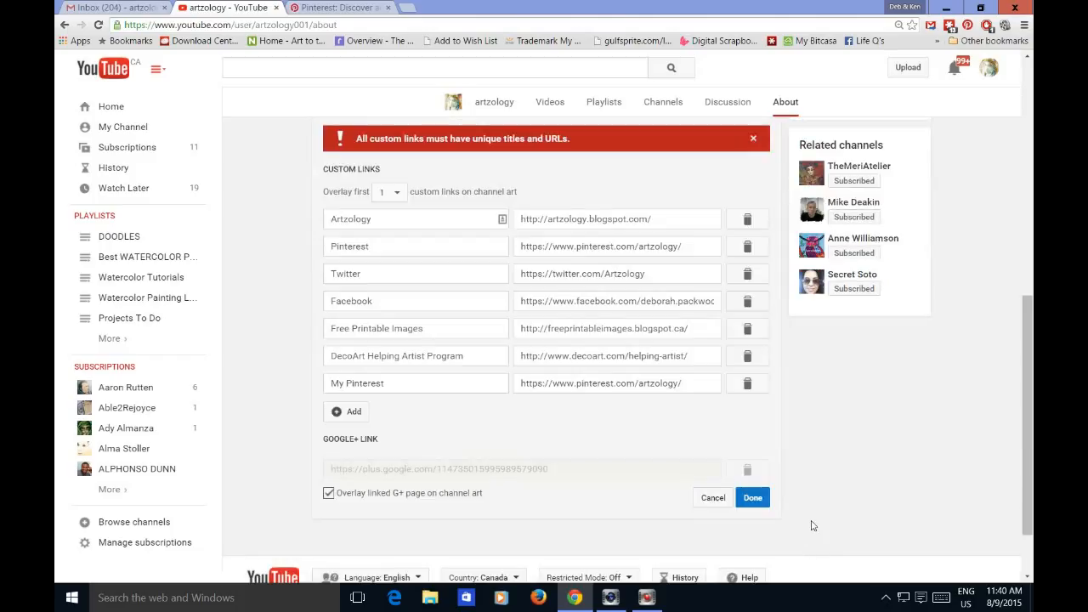
{"action": "scroll", "coordinate": [812, 526], "scroll_direction": "up", "scroll_amount": 1}
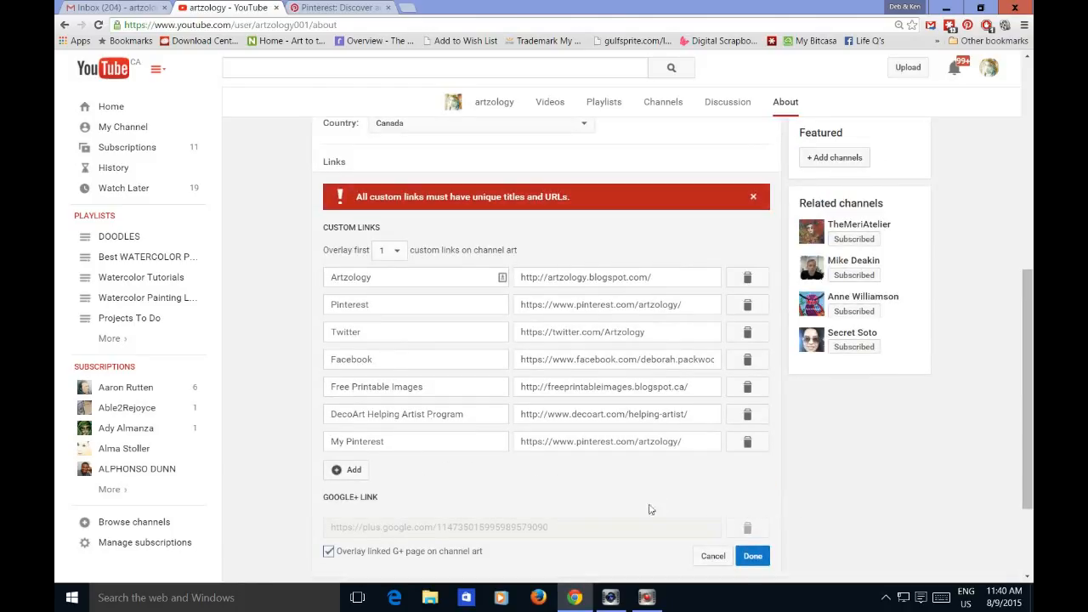
{"action": "left_click", "coordinate": [753, 197]}
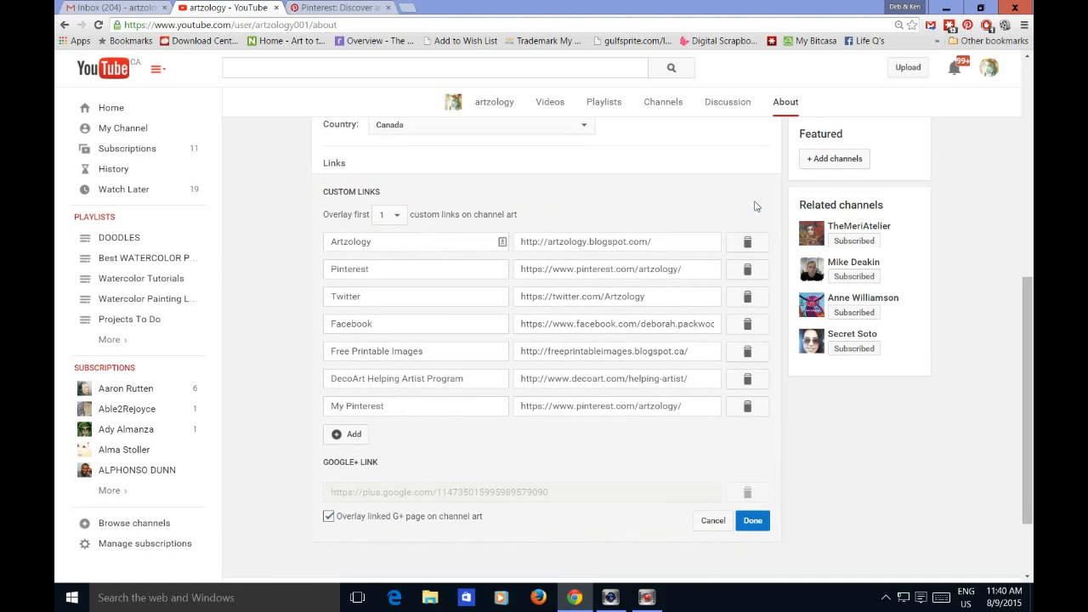
{"action": "scroll", "coordinate": [850, 577], "scroll_direction": "up", "scroll_amount": 2}
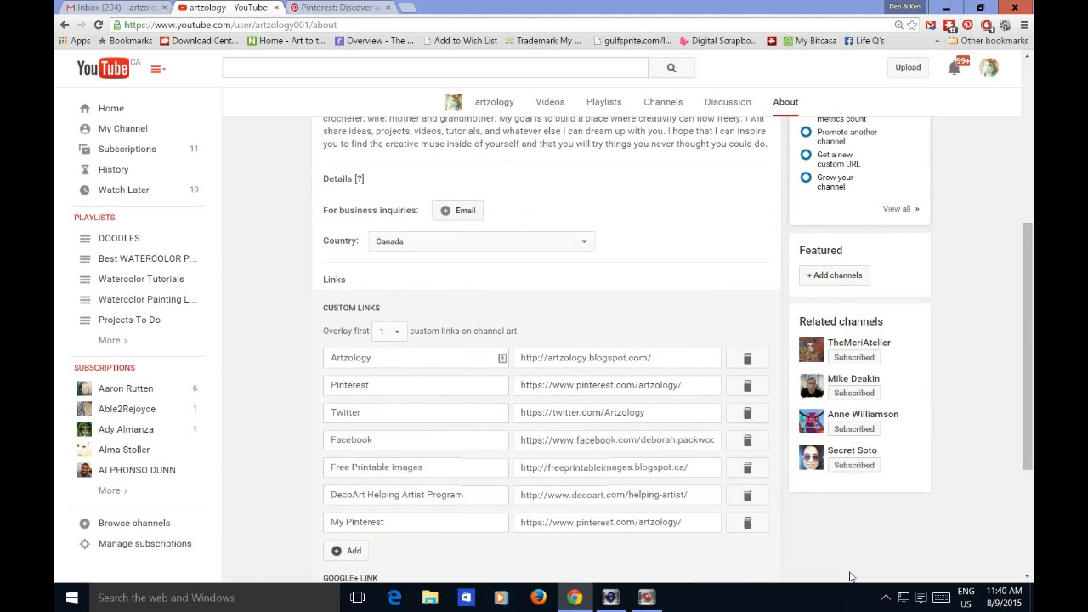
{"action": "scroll", "coordinate": [793, 537], "scroll_direction": "down", "scroll_amount": 2}
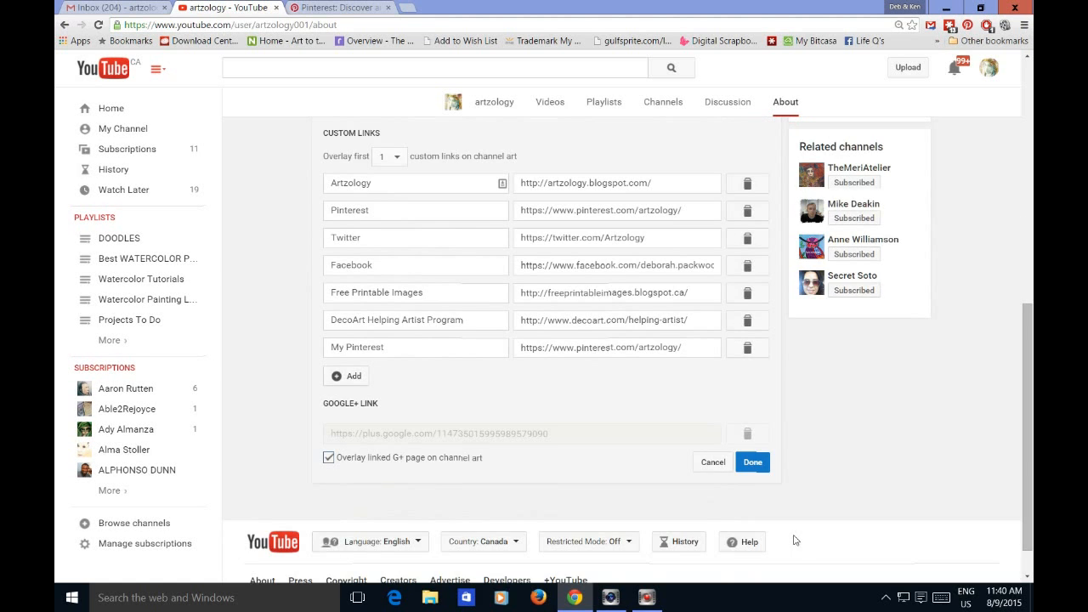
{"action": "left_click", "coordinate": [752, 461]}
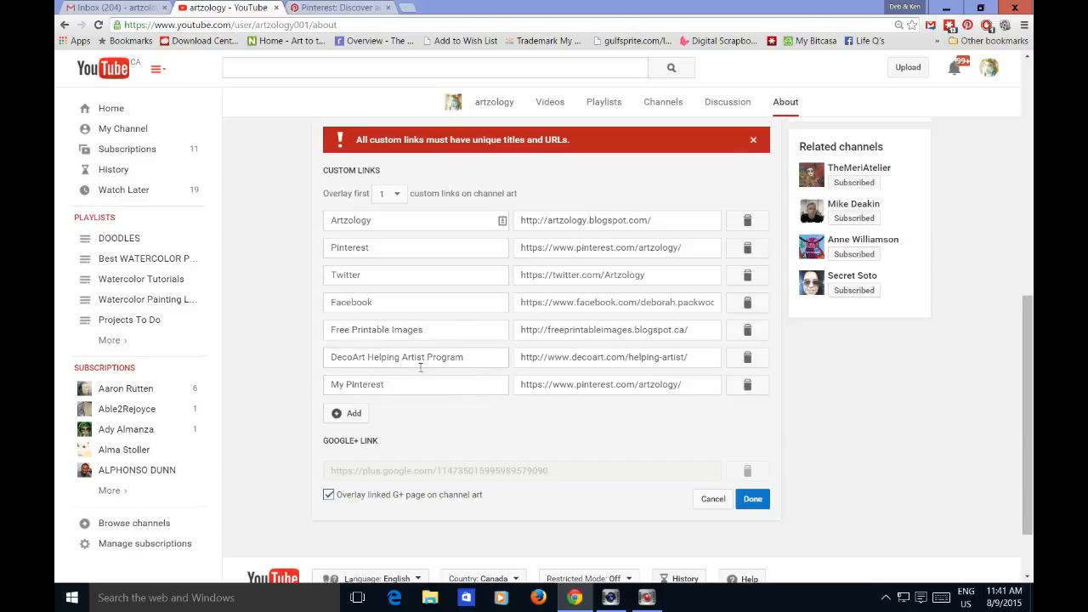
Delete the duplicate My Pinterest link and save the channel's custom links
{"action": "left_click_drag", "start_coordinate": [332, 358], "coordinate": [479, 368]}
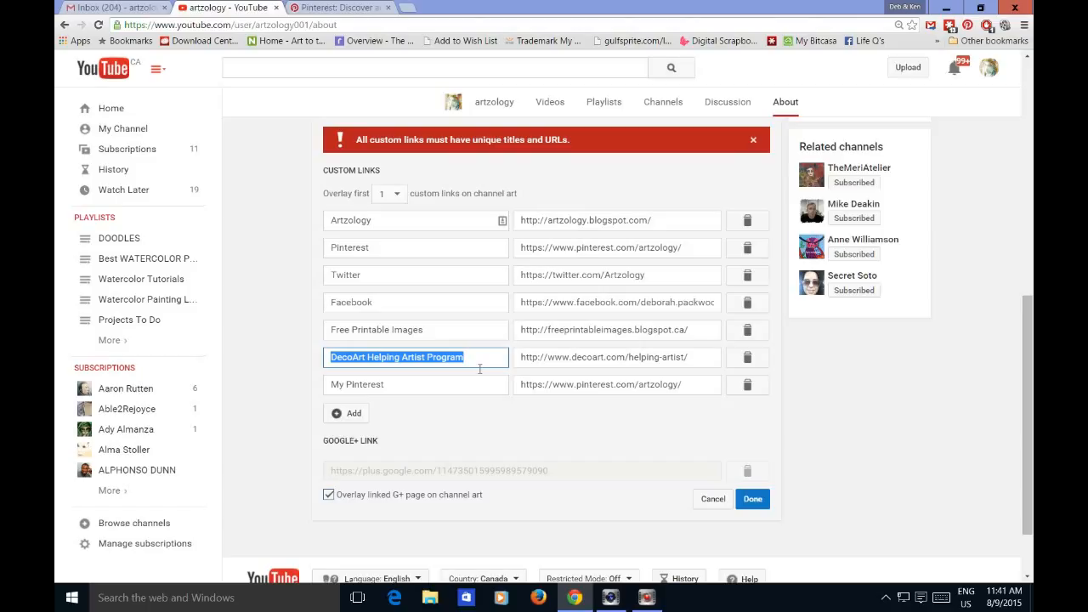
{"action": "left_click_drag", "start_coordinate": [520, 362], "coordinate": [713, 370]}
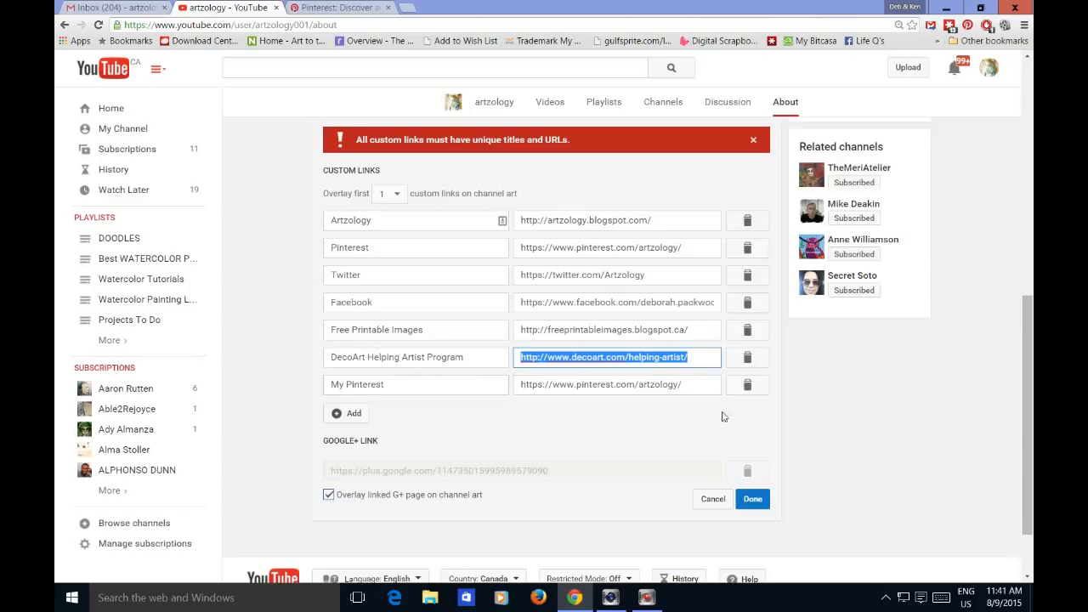
{"action": "left_click", "coordinate": [401, 389]}
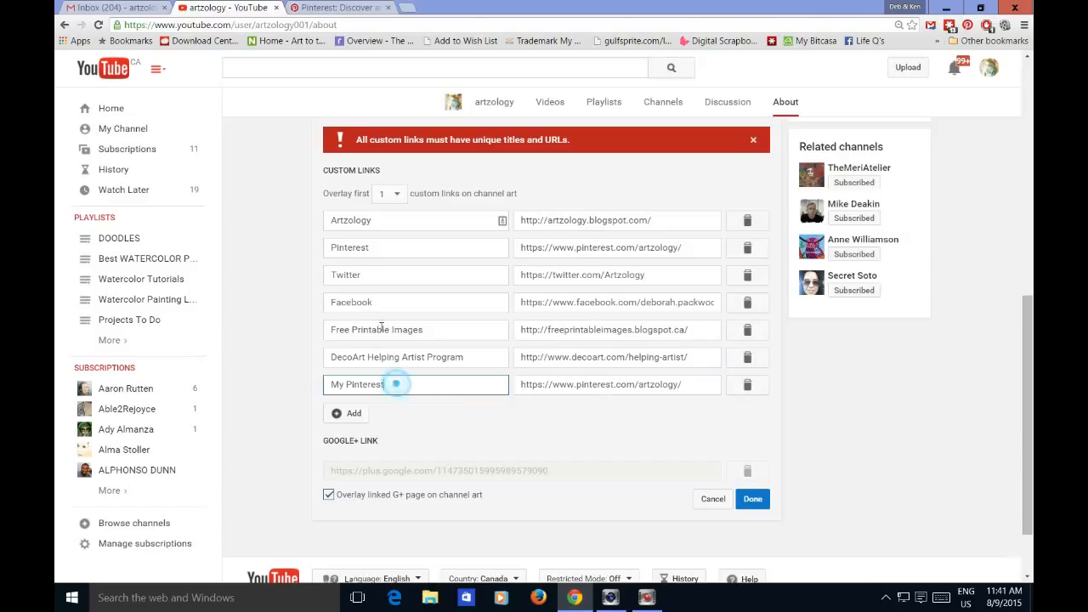
{"action": "left_click", "coordinate": [750, 387]}
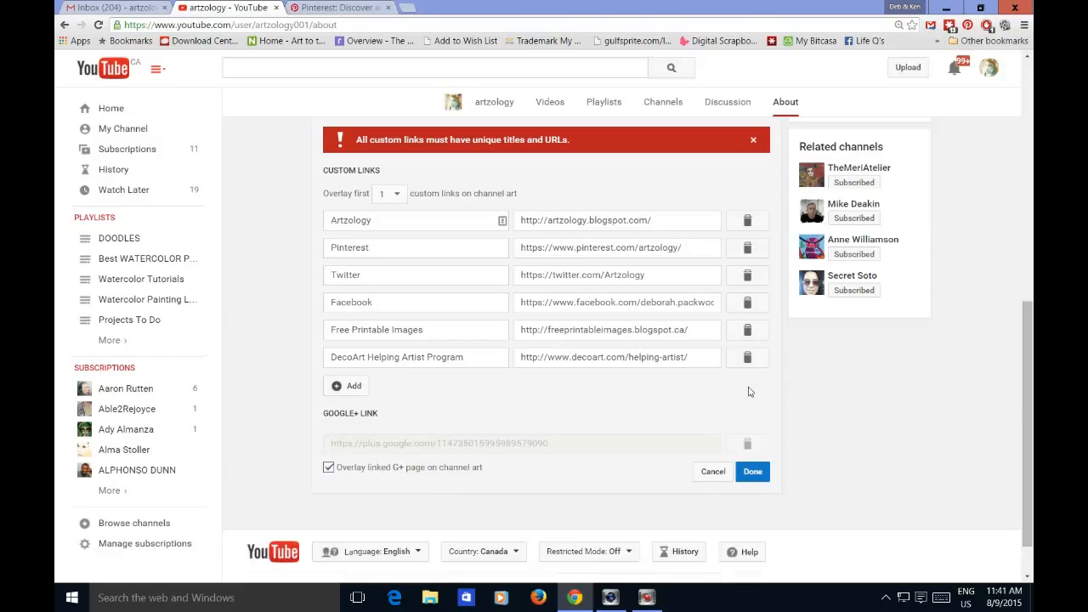
{"action": "left_click", "coordinate": [756, 473]}
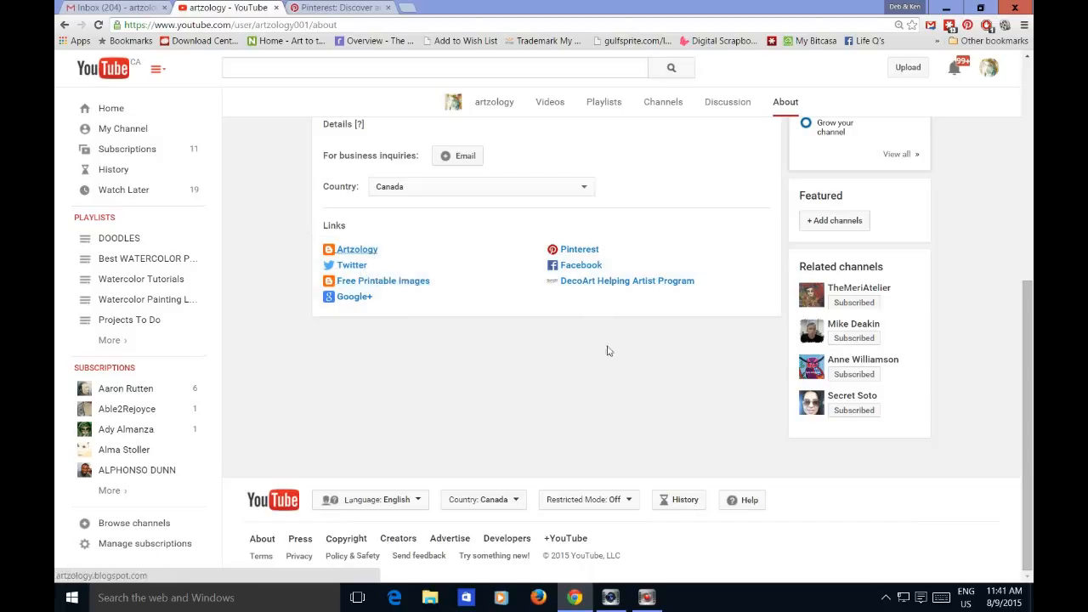
Close the Pinterest page and switch to the Gmail inbox
{"action": "scroll", "coordinate": [608, 404], "scroll_direction": "up", "scroll_amount": 2}
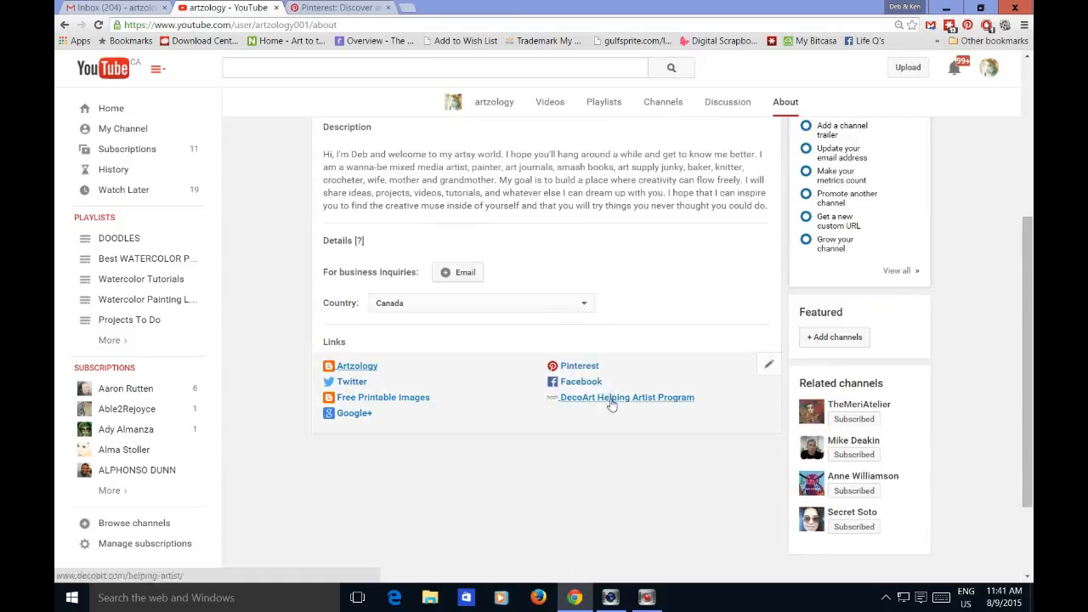
{"action": "left_click", "coordinate": [388, 8]}
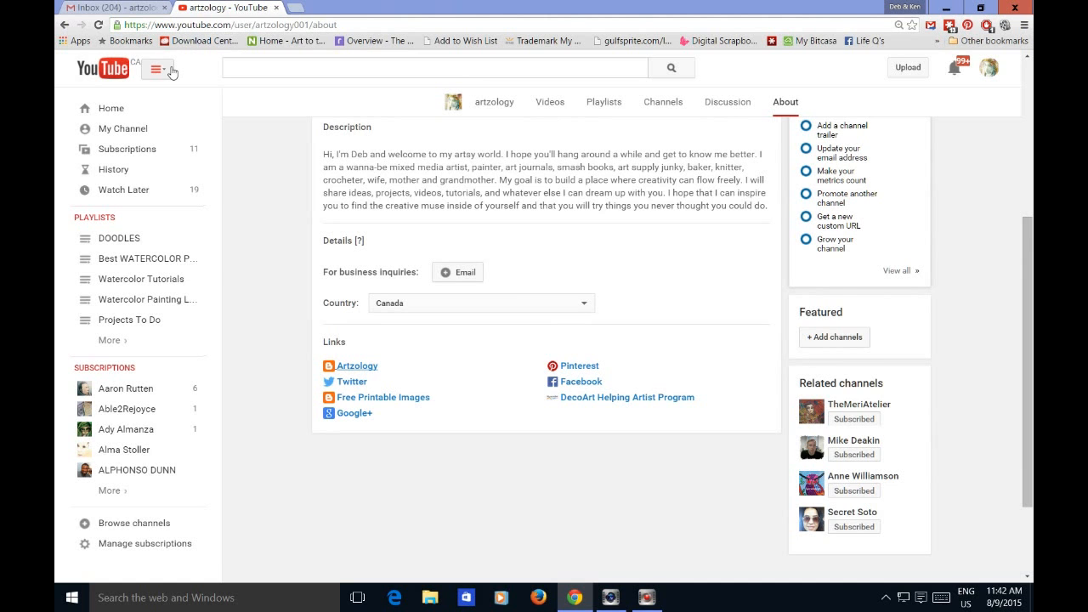
{"action": "left_click", "coordinate": [119, 8]}
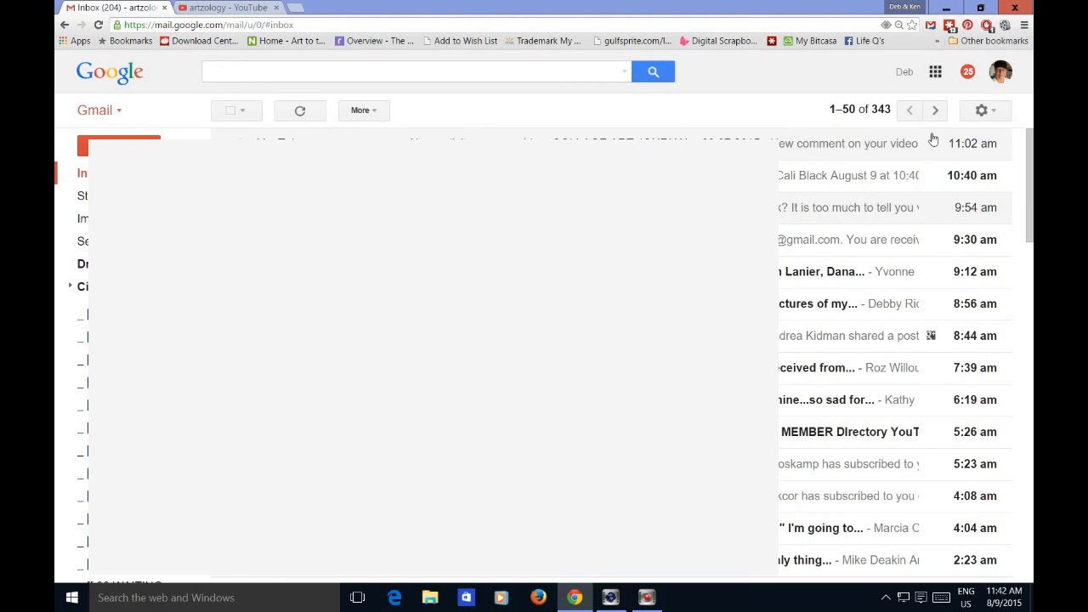
Look through the Google apps list in Gmail, open Blogger from it, and close the YouTube channel page
{"action": "left_click", "coordinate": [933, 72]}
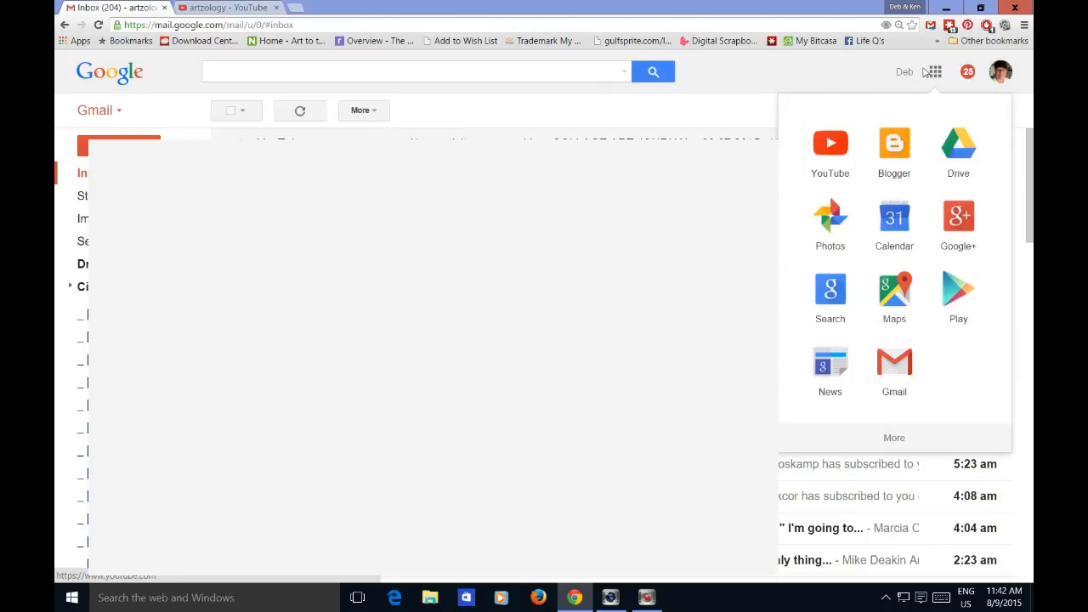
{"action": "left_click", "coordinate": [795, 77]}
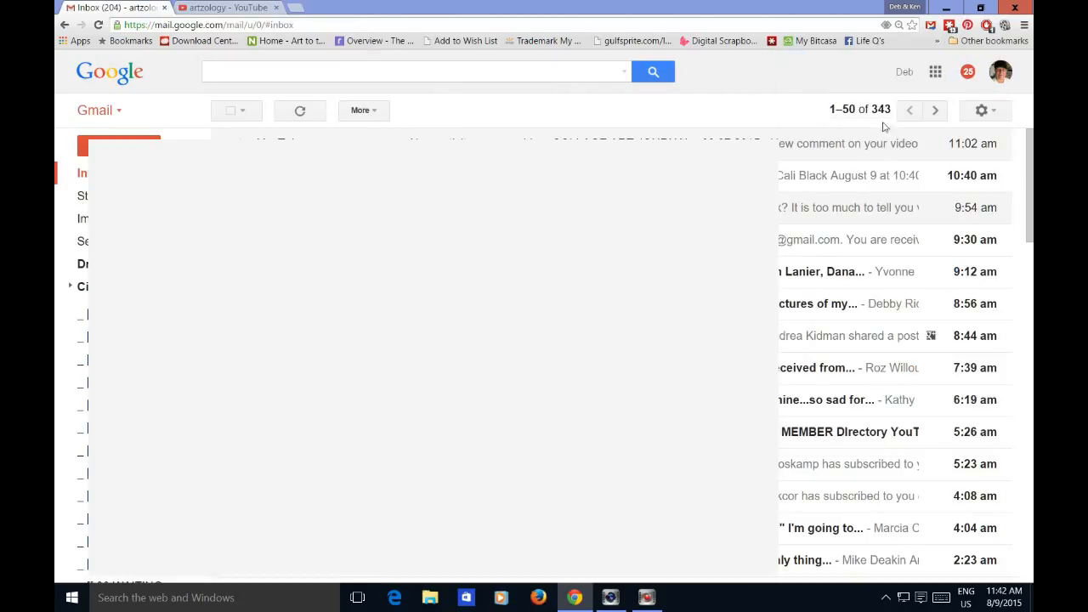
{"action": "left_click", "coordinate": [935, 71]}
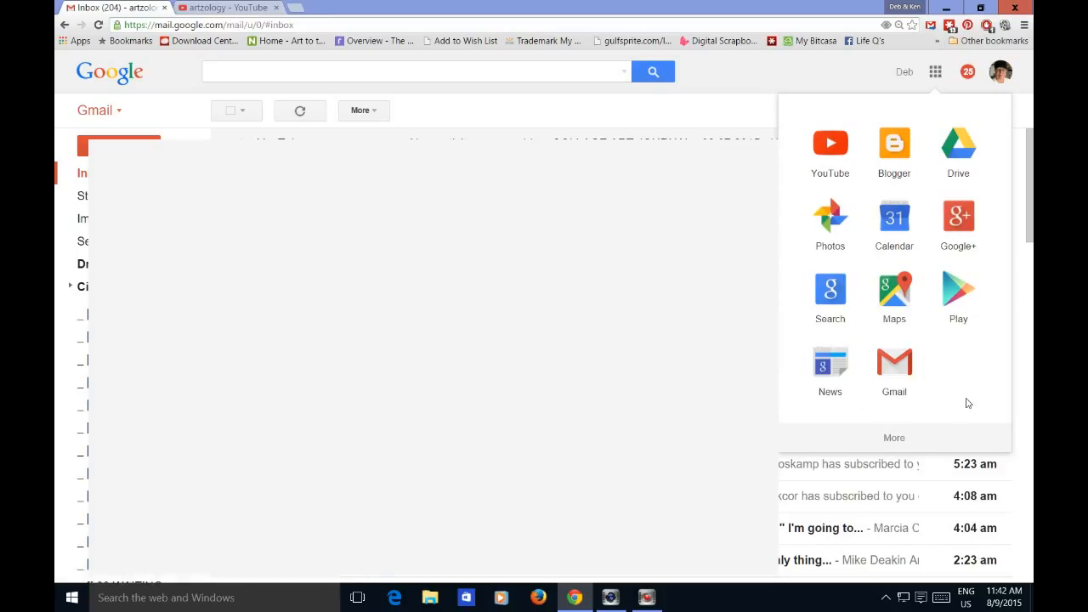
{"action": "left_click", "coordinate": [907, 440]}
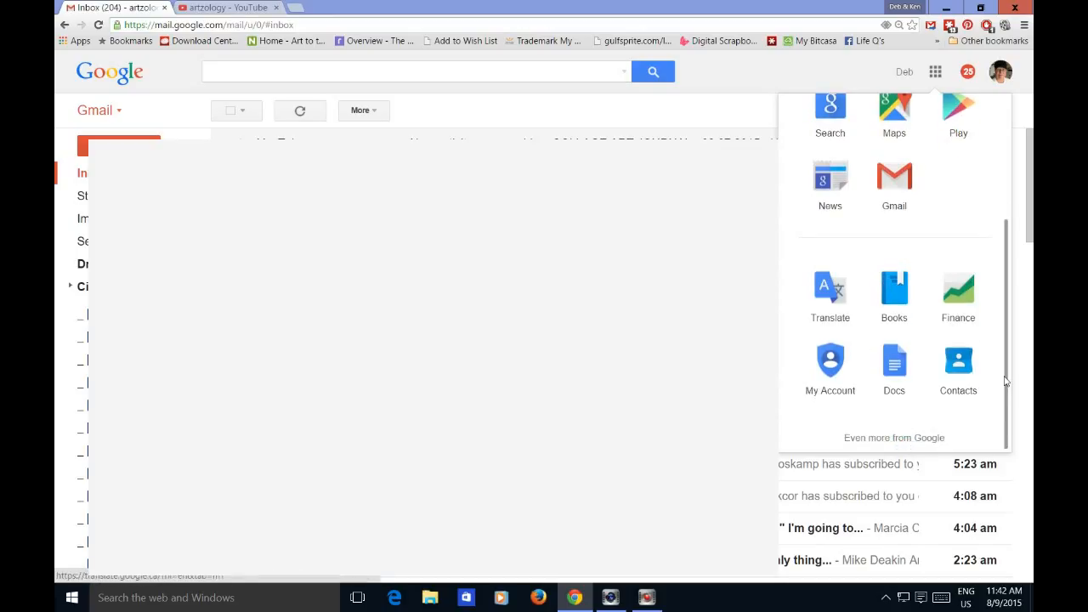
{"action": "scroll", "coordinate": [1008, 392], "scroll_direction": "up", "scroll_amount": 5}
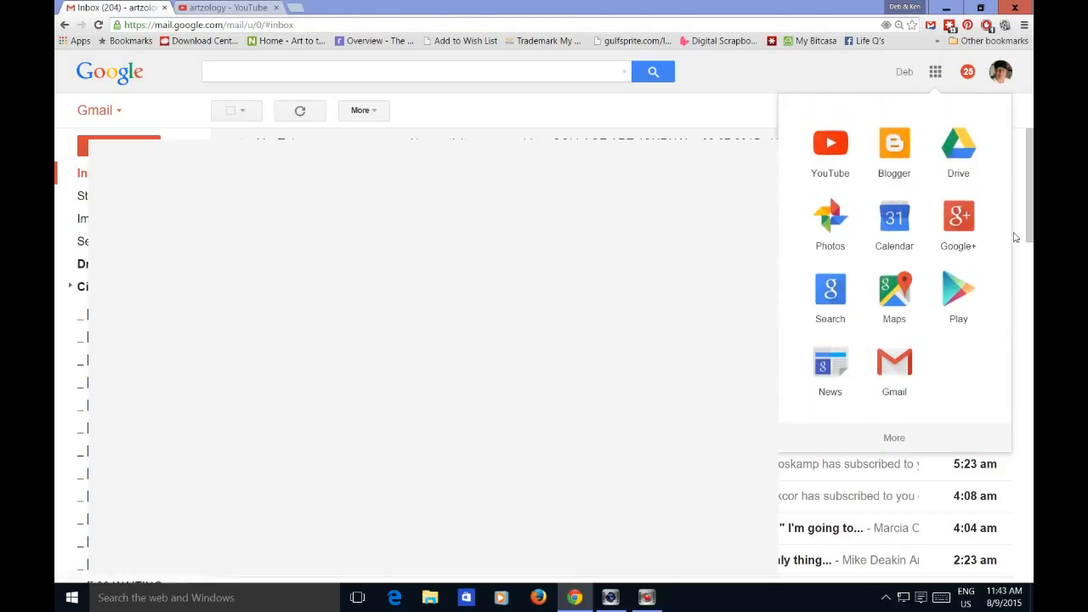
{"action": "left_click", "coordinate": [896, 145]}
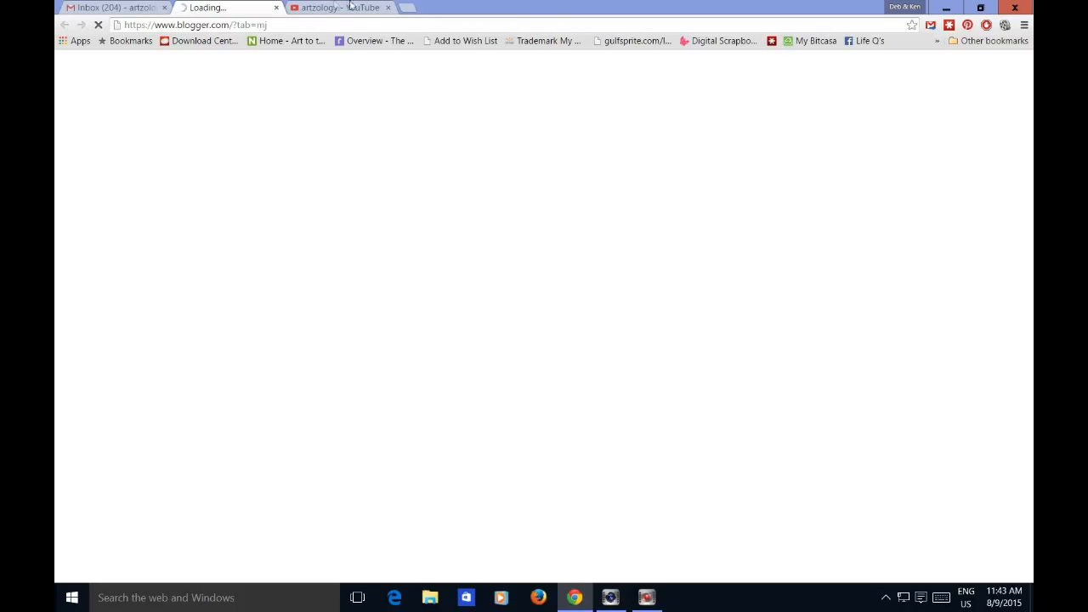
{"action": "left_click", "coordinate": [389, 8]}
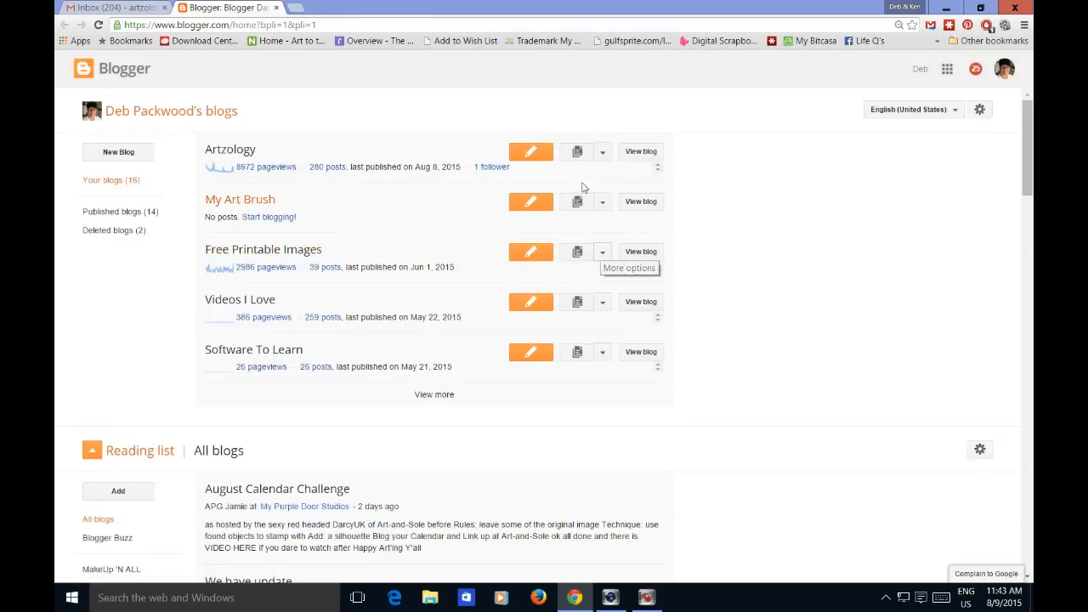
View the Artzology blog's overview page and return to the list of blogs
{"action": "left_click", "coordinate": [235, 149]}
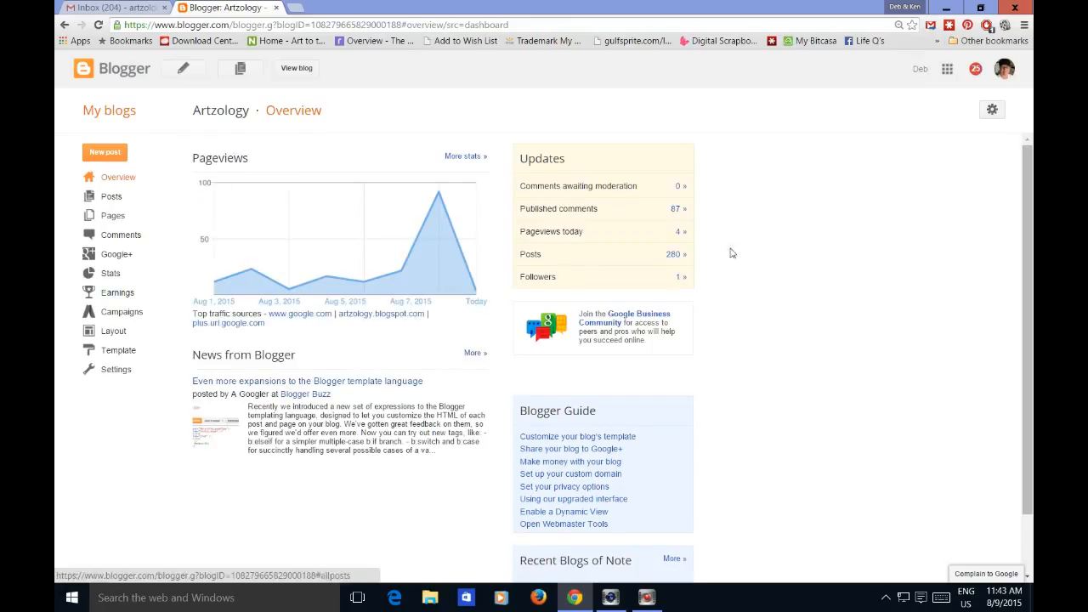
{"action": "left_click", "coordinate": [117, 114]}
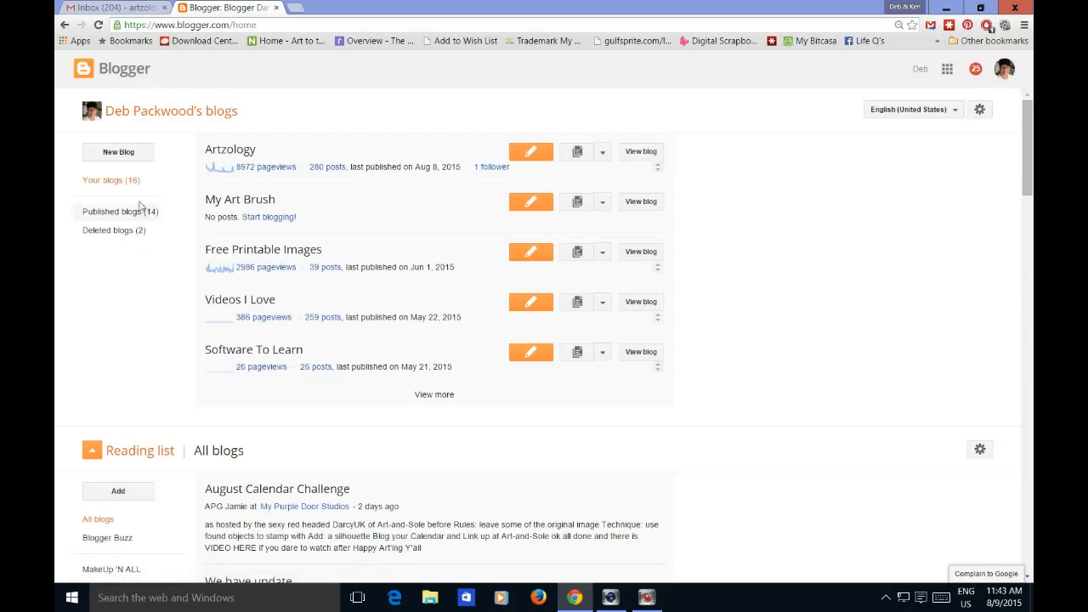
Start a new blog and try the address mixedmediaart.blogspot.com for it
{"action": "left_click", "coordinate": [137, 153]}
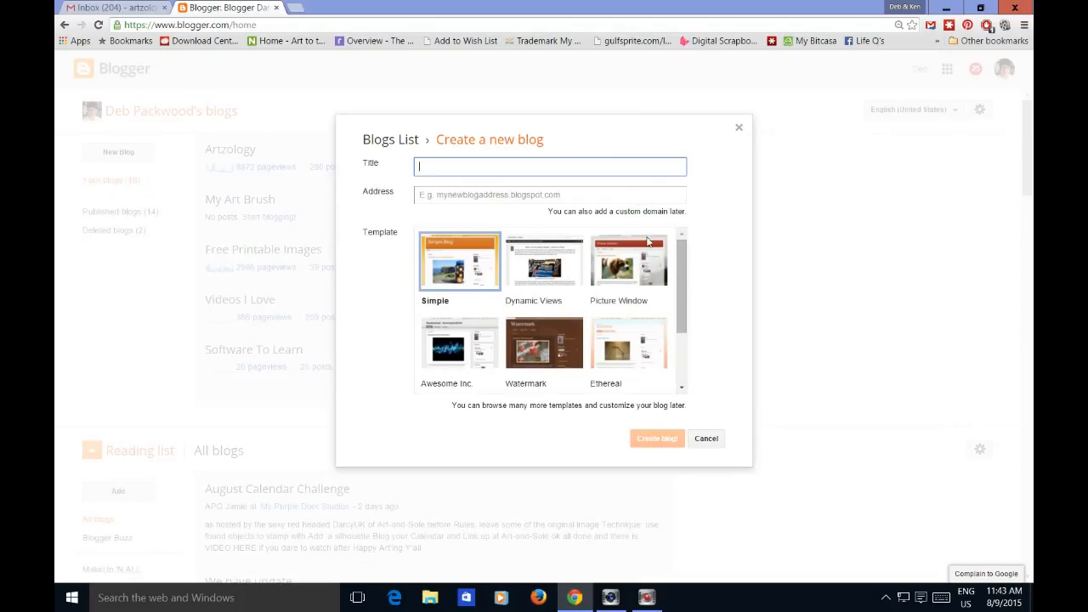
{"action": "left_click", "coordinate": [480, 195]}
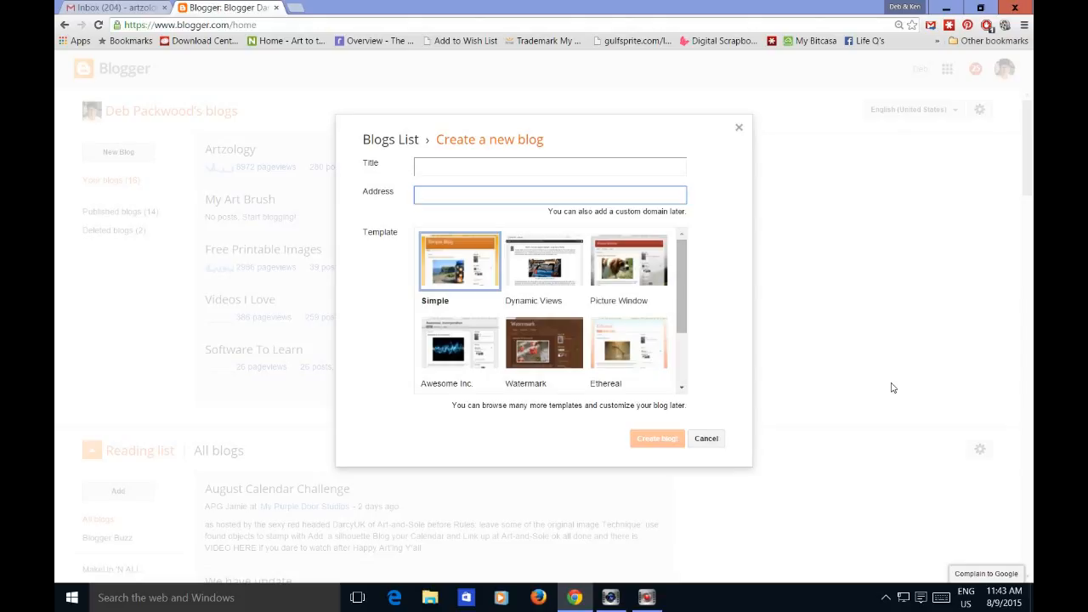
{"action": "type", "text": "ixed"}
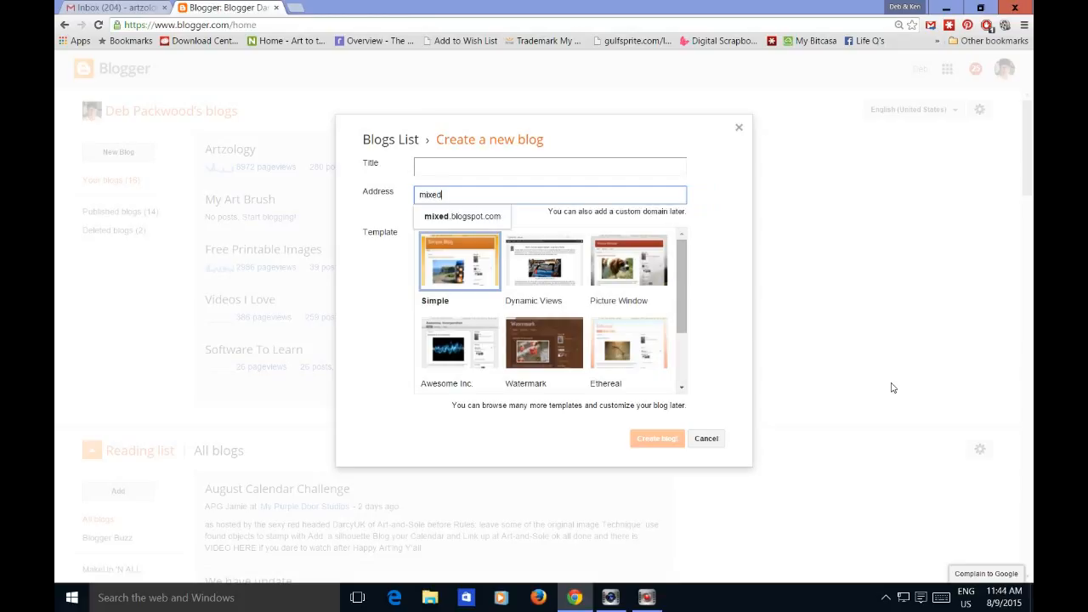
{"action": "type", "text": "mediaa"}
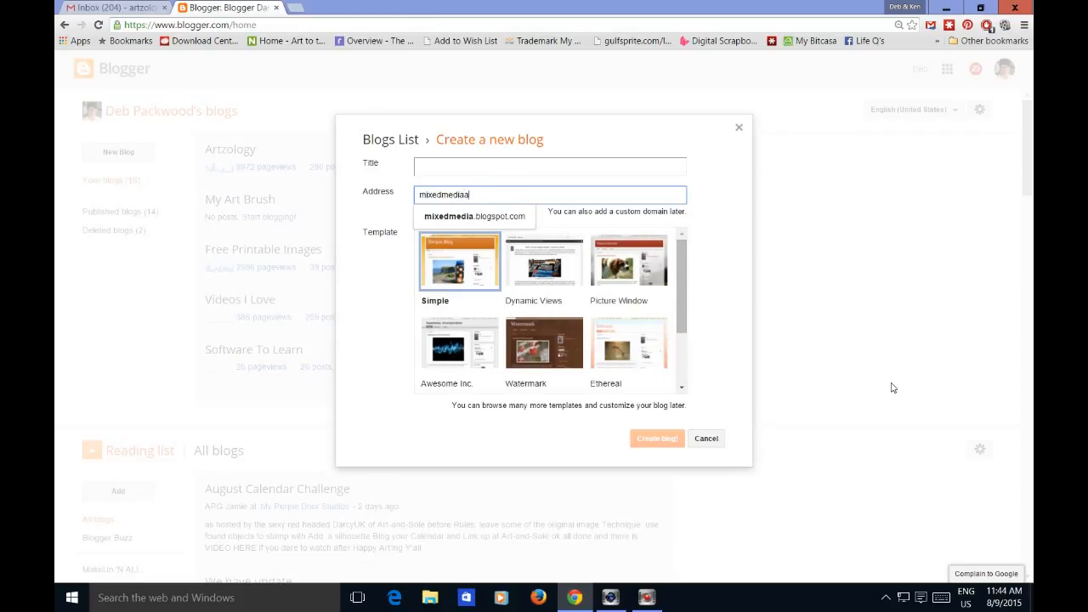
{"action": "type", "text": "rt"}
{"action": "left_click", "coordinate": [513, 220]}
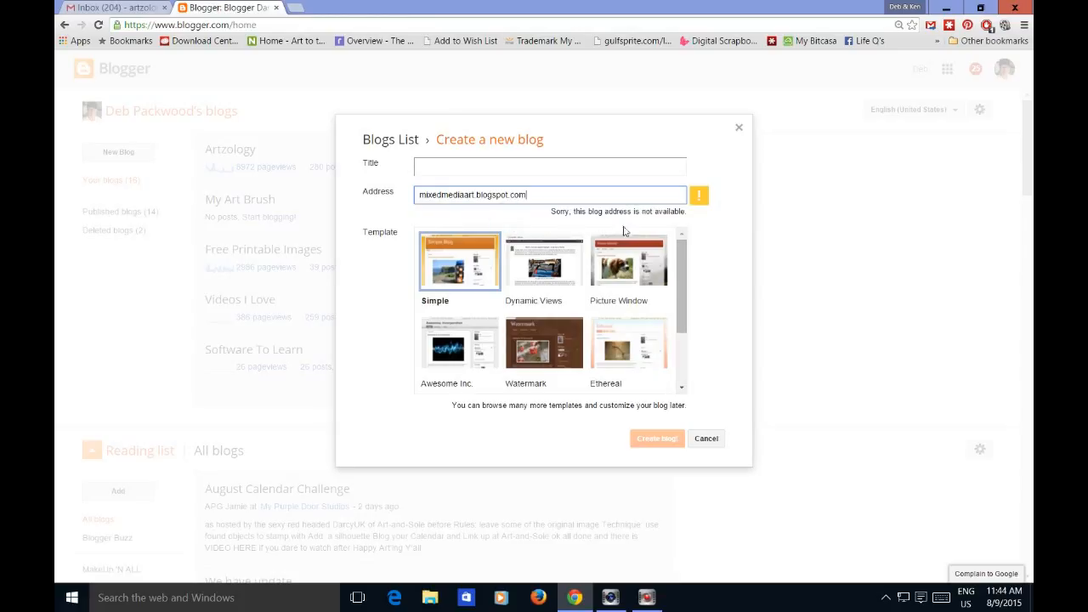
Clear the new blog's address and close the creation form without creating a blog
{"action": "left_click_drag", "start_coordinate": [550, 199], "coordinate": [391, 207]}
{"action": "key", "text": "BackSpace"}
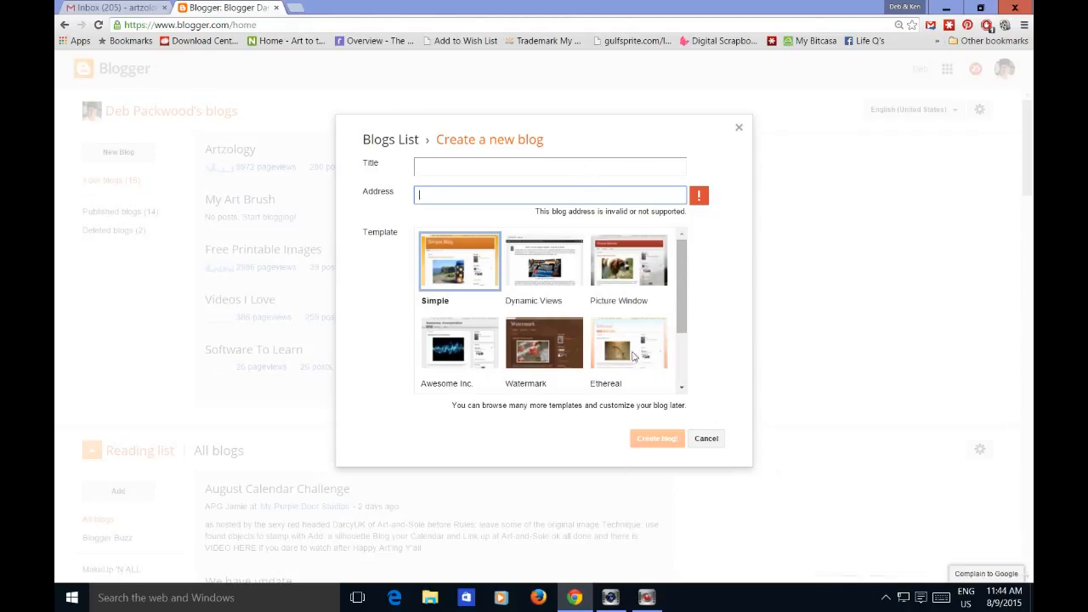
{"action": "left_click", "coordinate": [740, 129]}
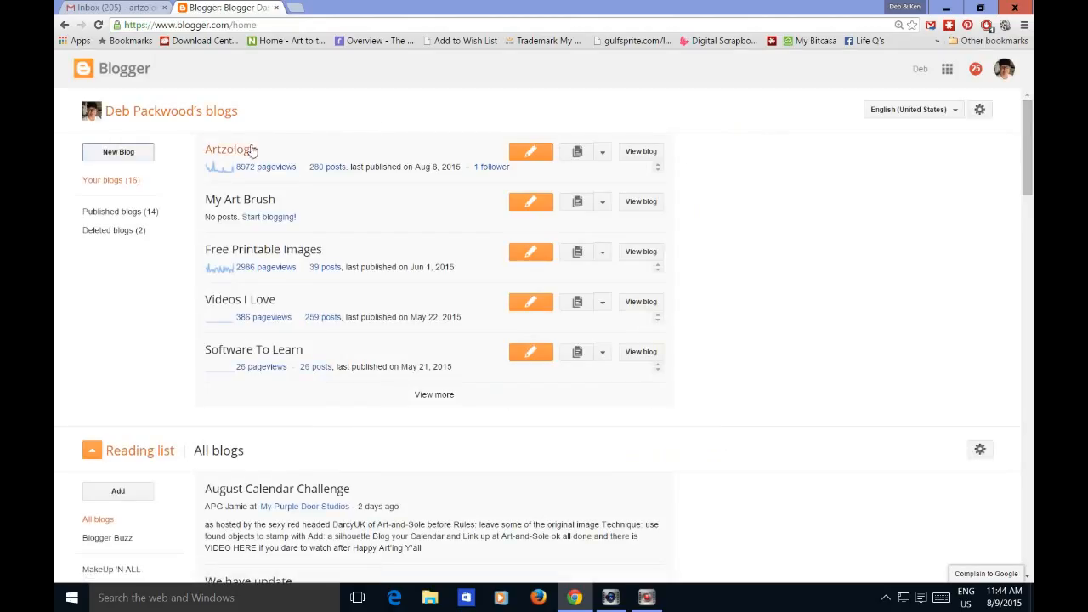
Open the Artzology blog and look over the gadgets arranged on its layout page
{"action": "left_click", "coordinate": [240, 149]}
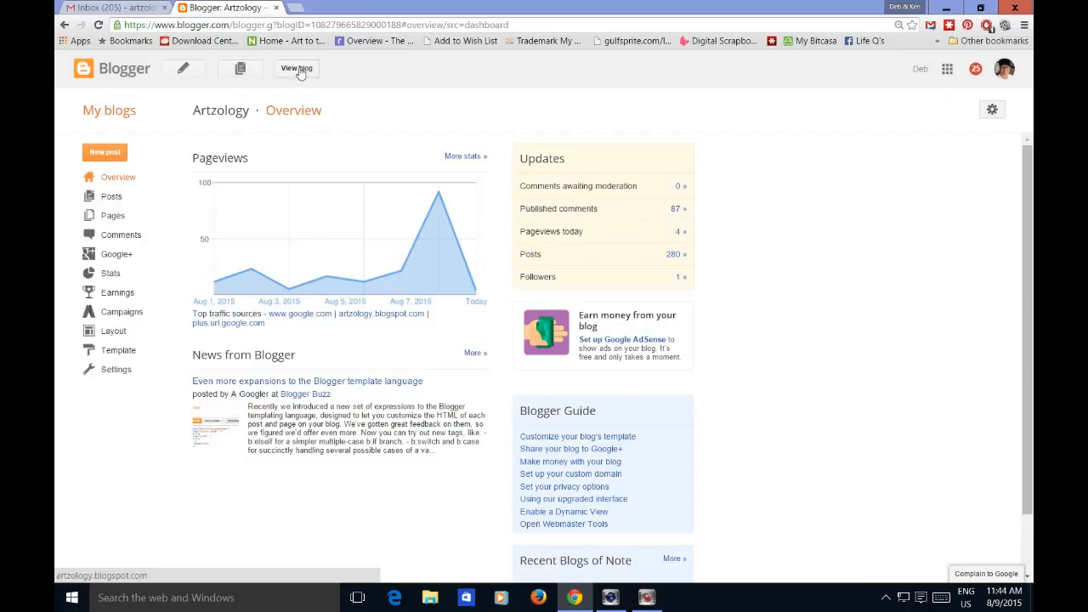
{"action": "left_click", "coordinate": [114, 331]}
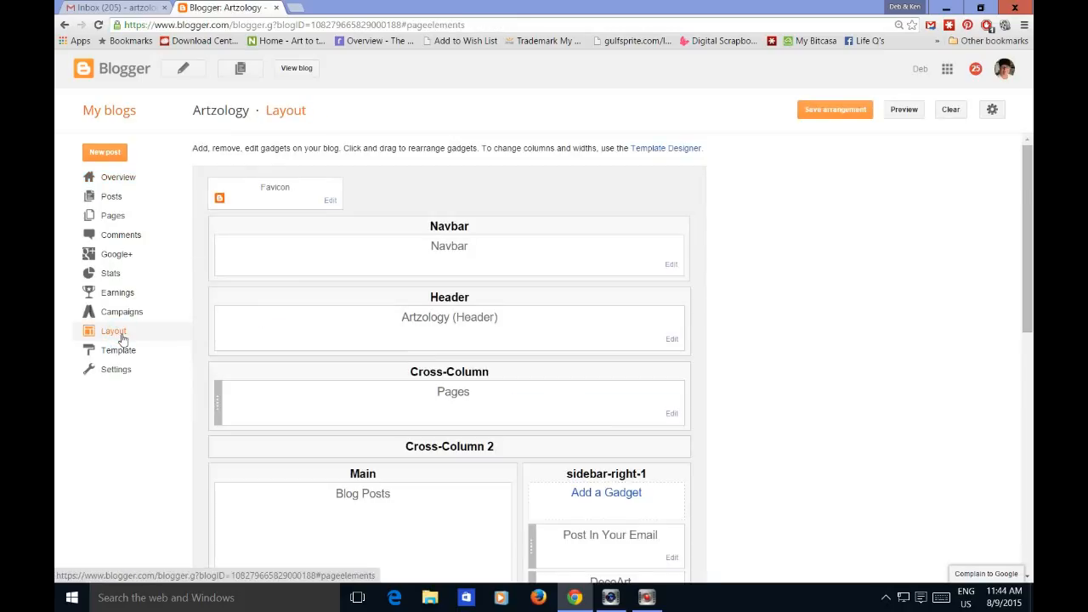
{"action": "scroll", "coordinate": [122, 338], "scroll_direction": "down", "scroll_amount": 2}
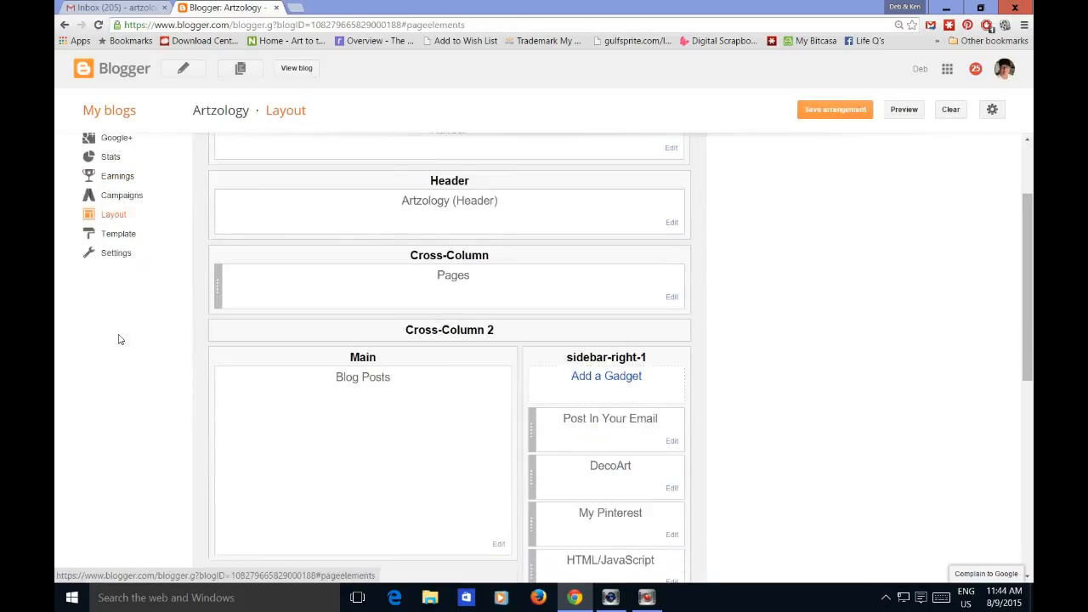
Look through the base templates offered for the Artzology blog, from Simple down to Travel
{"action": "left_click", "coordinate": [129, 235]}
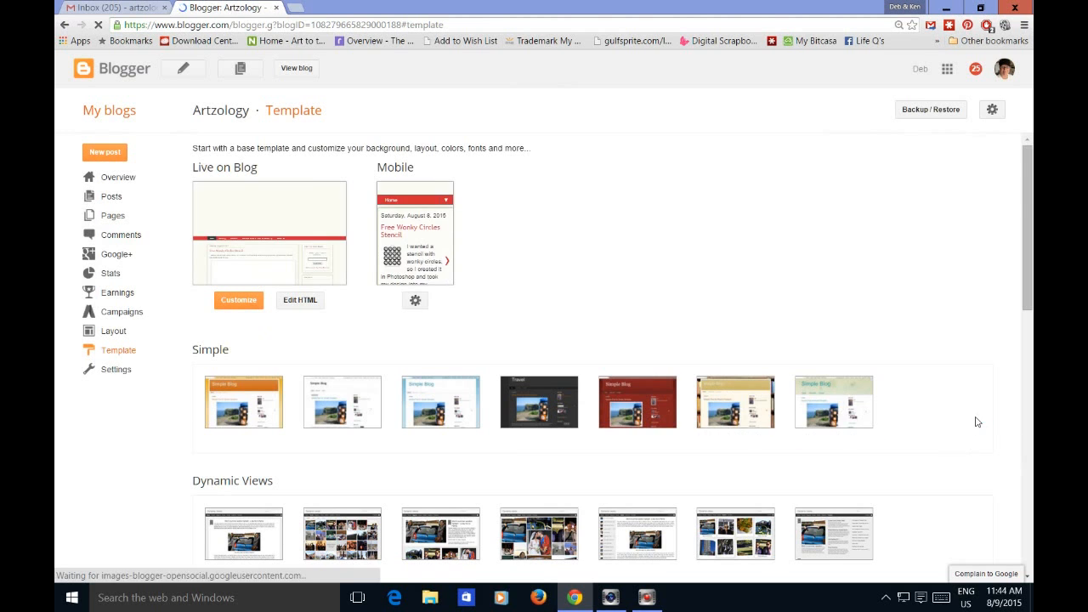
{"action": "scroll", "coordinate": [977, 422], "scroll_direction": "down", "scroll_amount": 1}
{"action": "scroll", "coordinate": [977, 422], "scroll_direction": "down", "scroll_amount": 4}
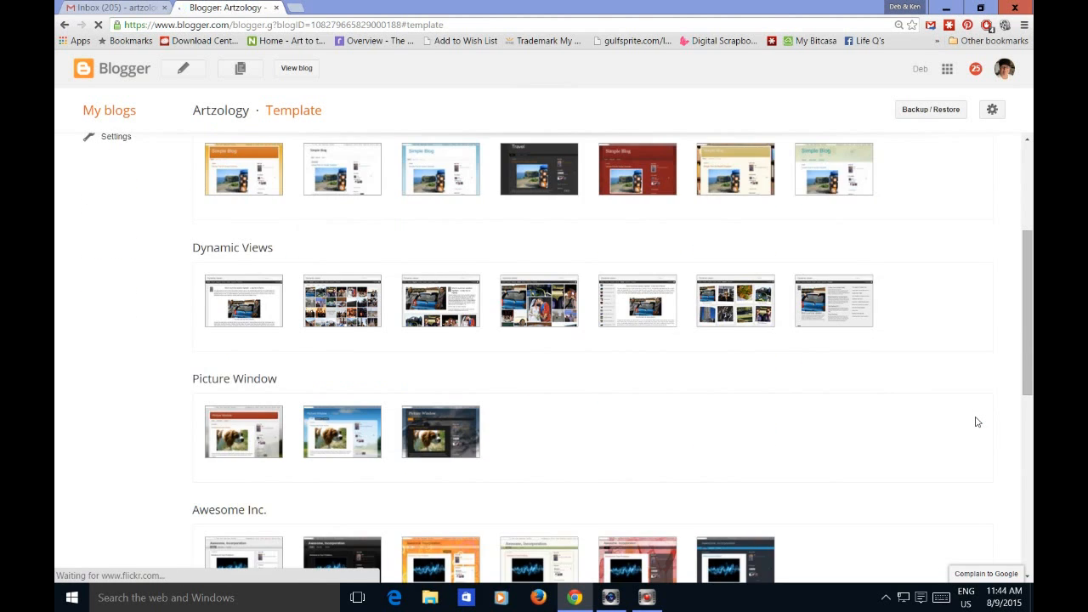
{"action": "scroll", "coordinate": [977, 421], "scroll_direction": "down", "scroll_amount": 7}
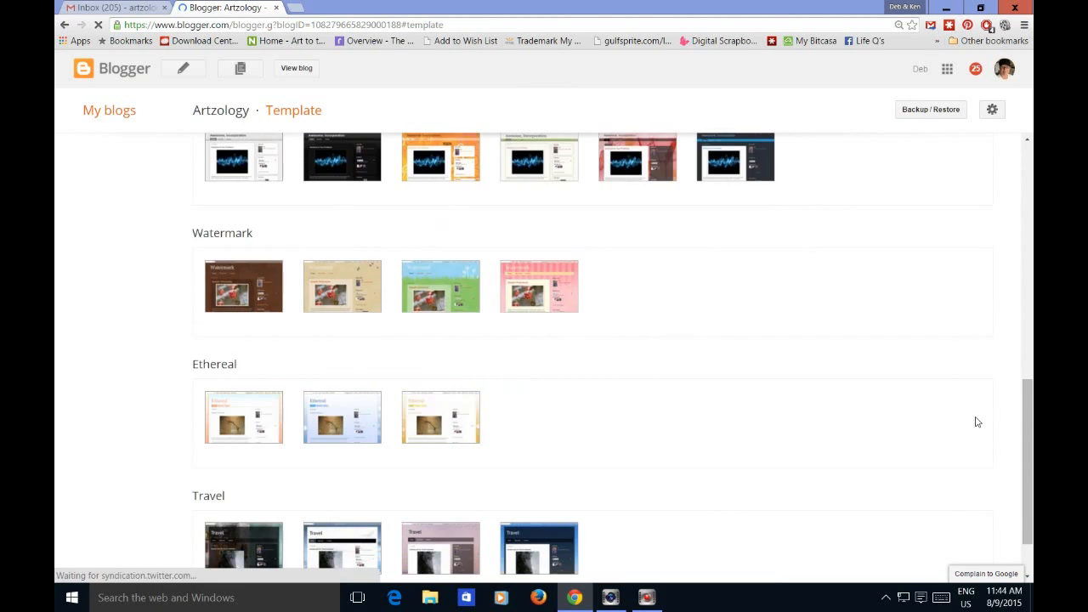
{"action": "scroll", "coordinate": [977, 421], "scroll_direction": "up", "scroll_amount": 7}
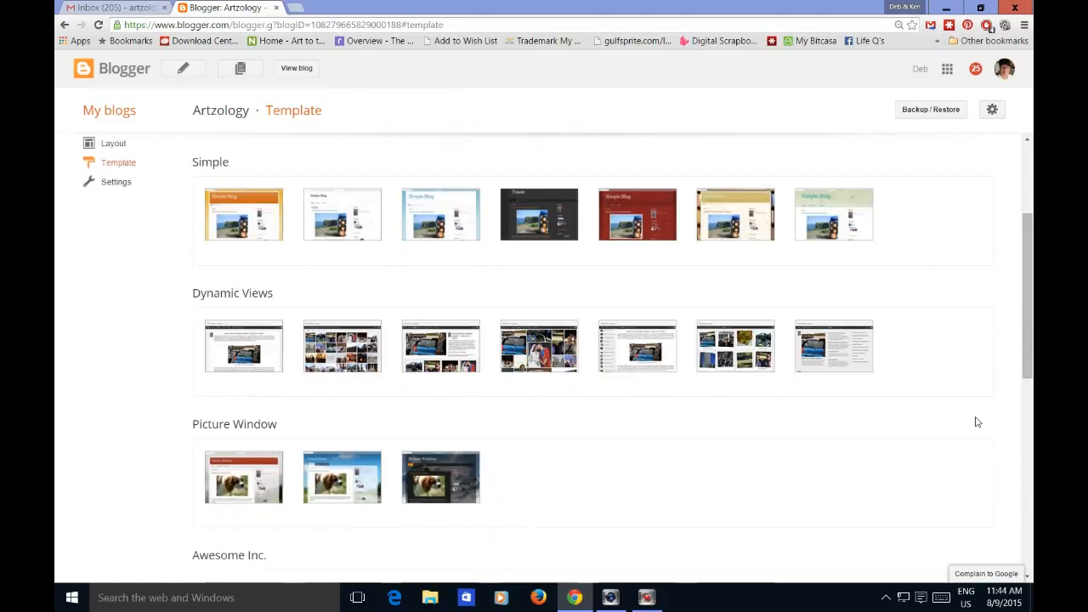
{"action": "scroll", "coordinate": [977, 422], "scroll_direction": "up", "scroll_amount": 1}
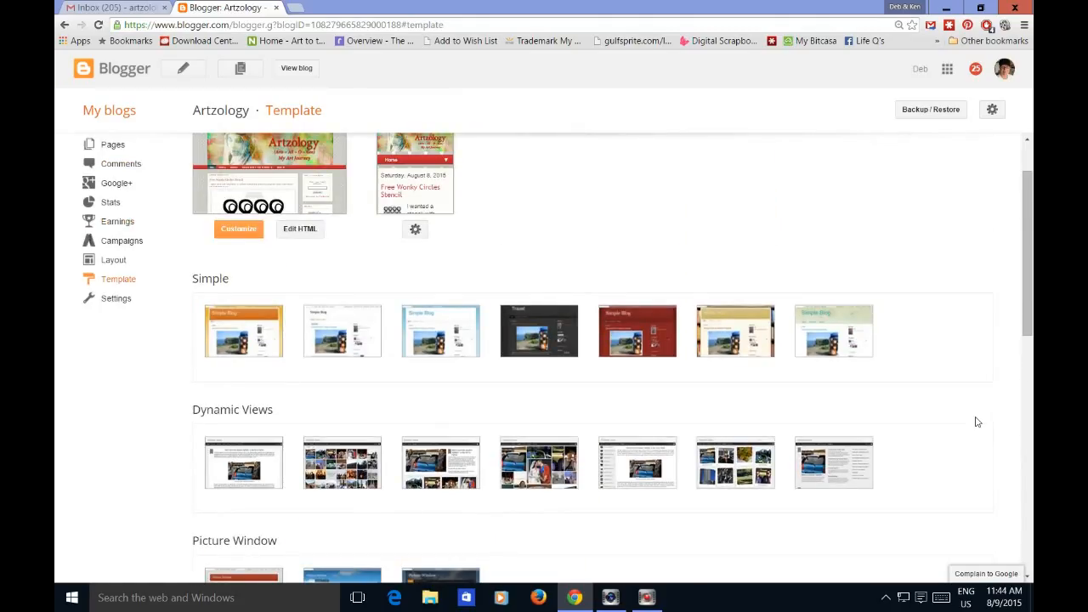
{"action": "scroll", "coordinate": [977, 422], "scroll_direction": "down", "scroll_amount": 2}
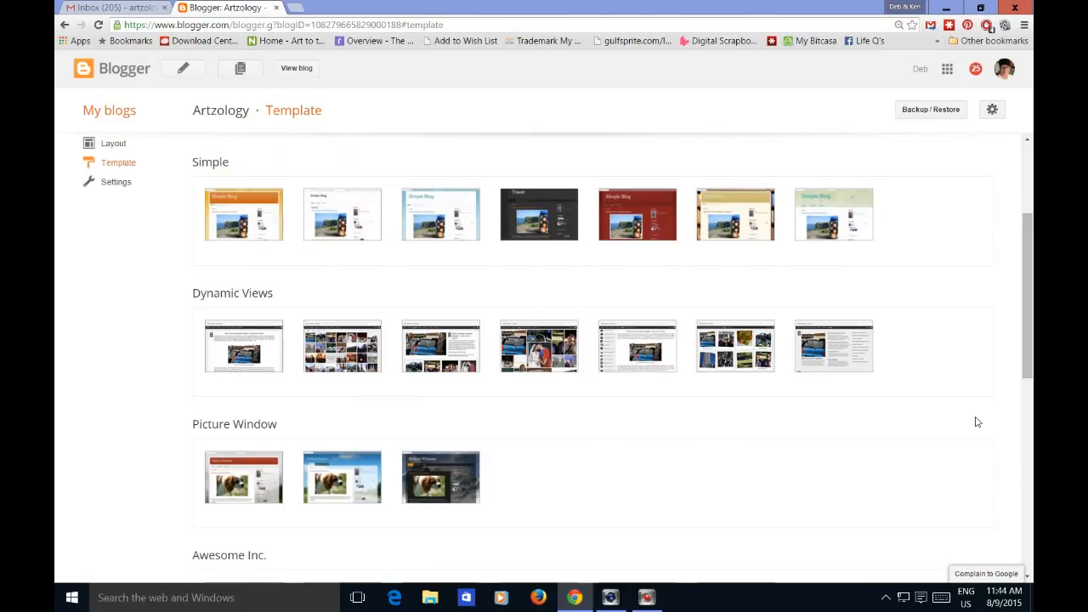
{"action": "scroll", "coordinate": [976, 422], "scroll_direction": "down", "scroll_amount": 3}
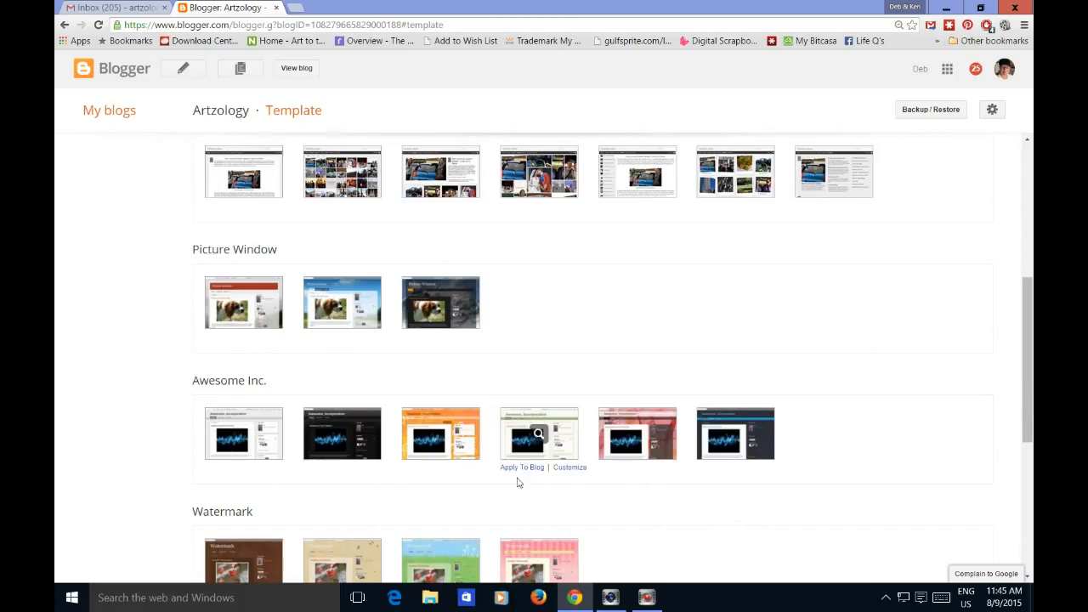
{"action": "scroll", "coordinate": [515, 472], "scroll_direction": "up", "scroll_amount": 4}
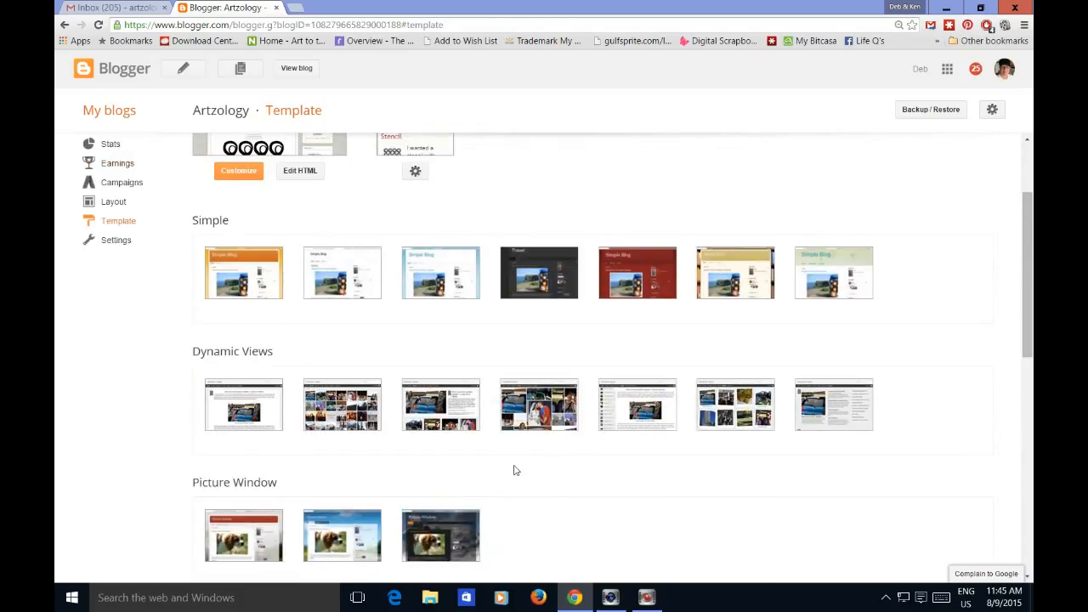
{"action": "scroll", "coordinate": [514, 470], "scroll_direction": "up", "scroll_amount": 2}
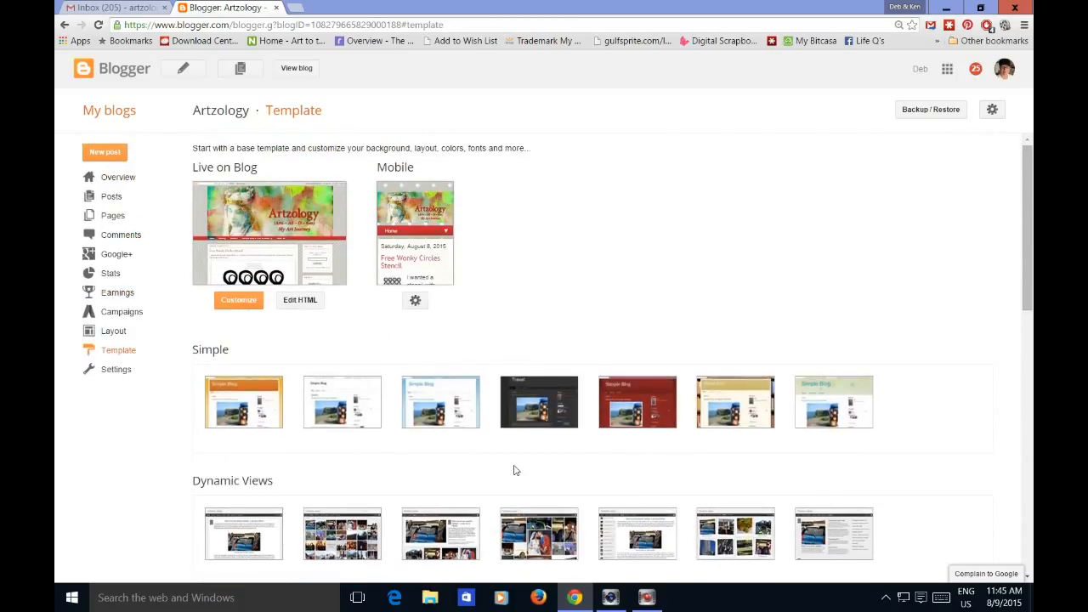
{"action": "scroll", "coordinate": [514, 470], "scroll_direction": "down", "scroll_amount": 5}
Preview the blog with the fourth Awesome Inc. template, look through its posts and sidebar gadgets, and close the preview
{"action": "mouse_move", "coordinate": [518, 476]}
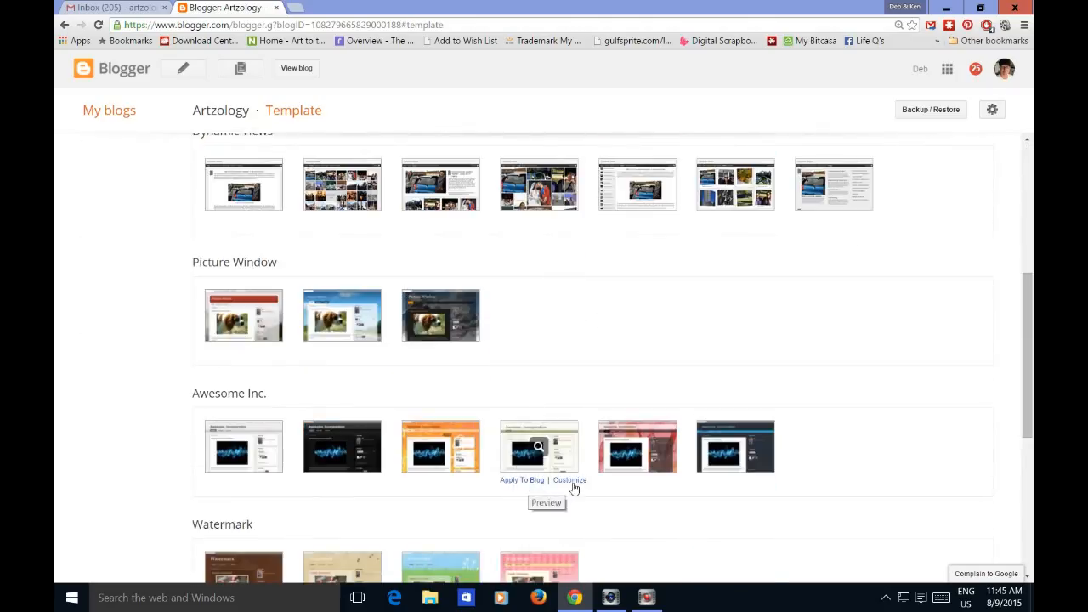
{"action": "left_click", "coordinate": [538, 452]}
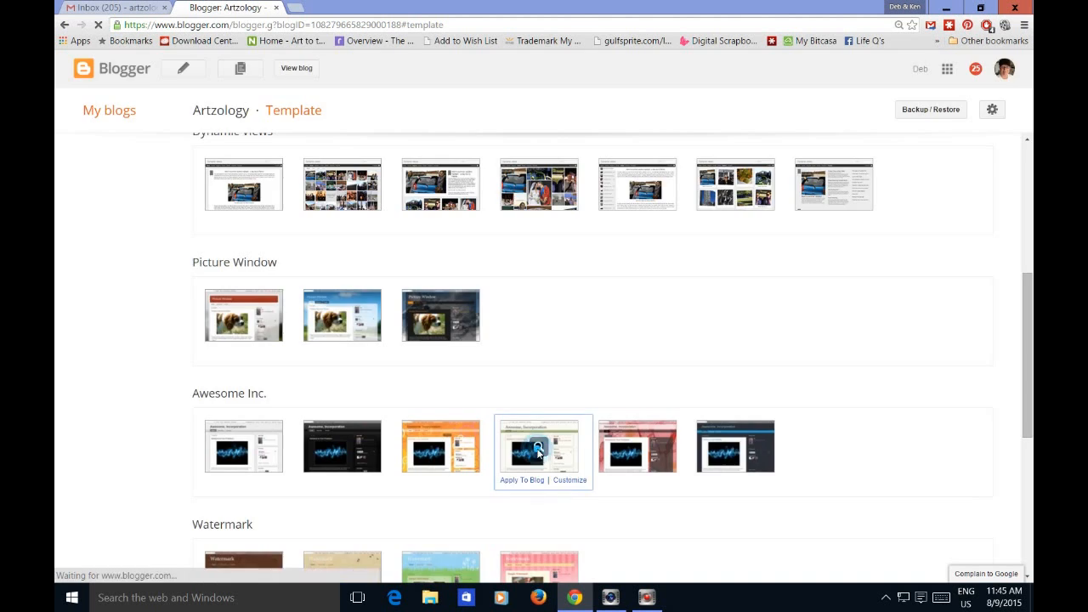
{"action": "scroll", "coordinate": [651, 340], "scroll_direction": "down", "scroll_amount": 3}
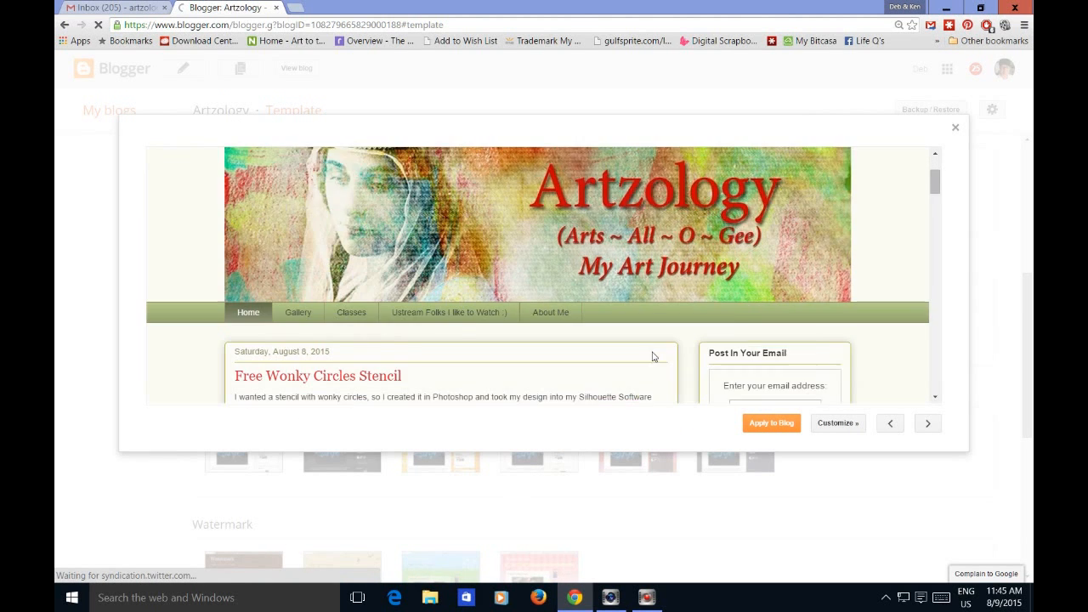
{"action": "scroll", "coordinate": [653, 357], "scroll_direction": "down", "scroll_amount": 6}
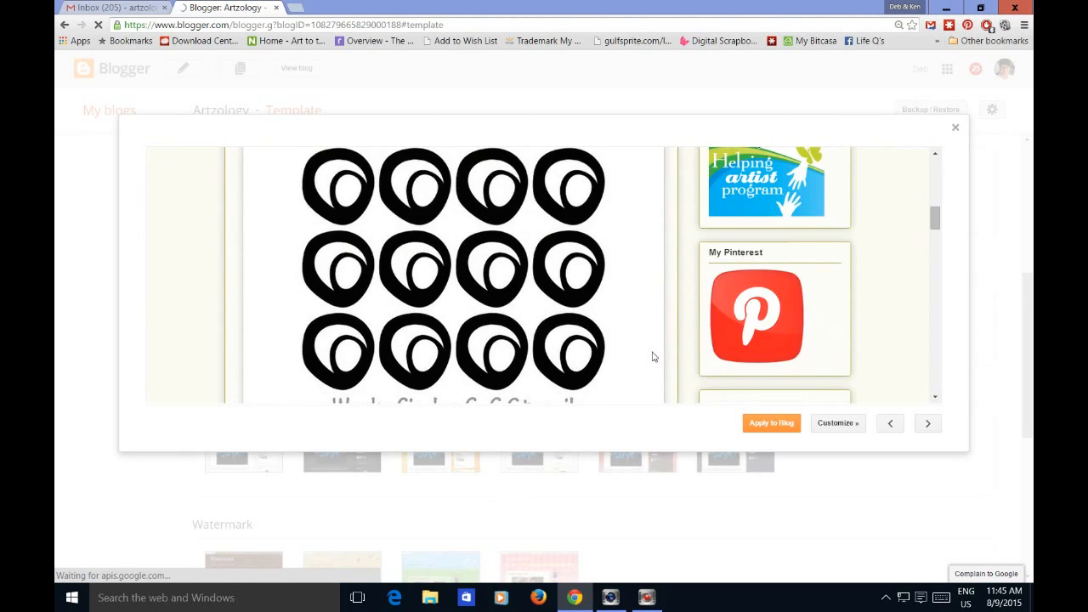
{"action": "scroll", "coordinate": [653, 357], "scroll_direction": "down", "scroll_amount": 5}
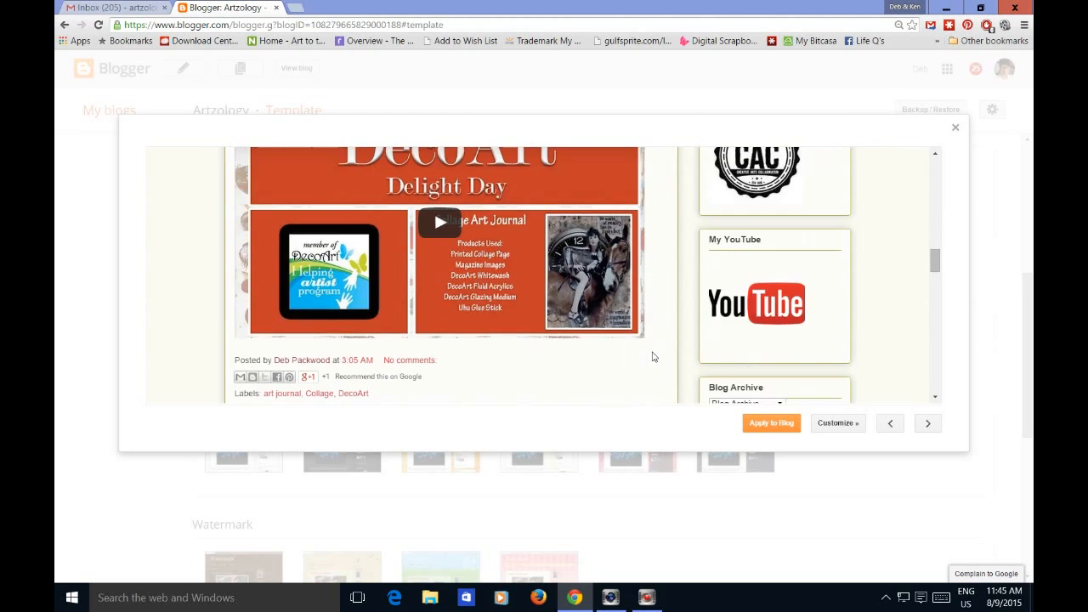
{"action": "scroll", "coordinate": [651, 357], "scroll_direction": "down", "scroll_amount": 8}
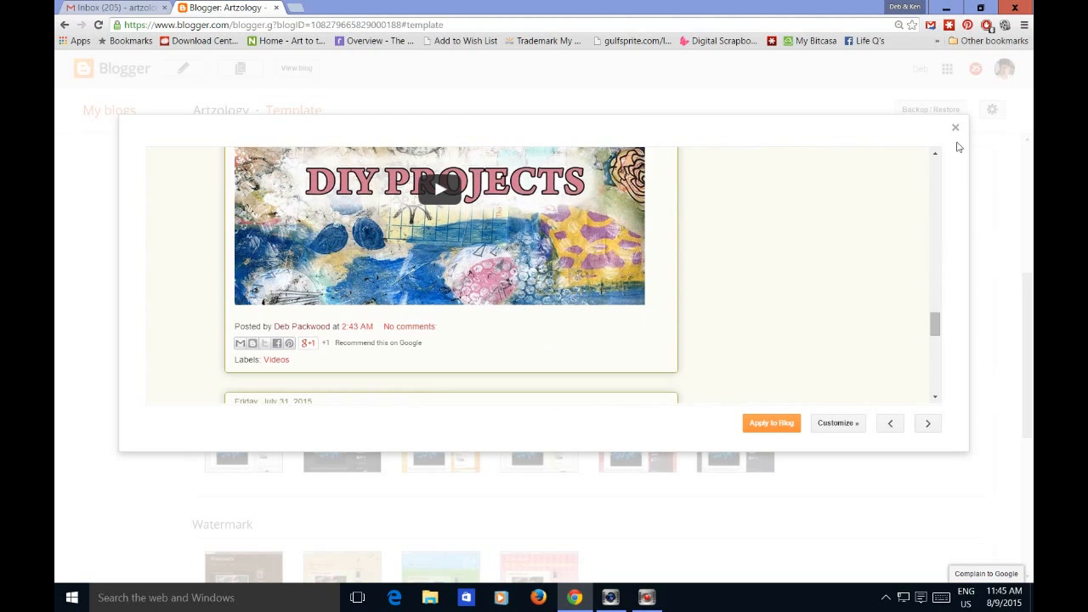
{"action": "scroll", "coordinate": [654, 305], "scroll_direction": "up", "scroll_amount": 3}
{"action": "scroll", "coordinate": [655, 305], "scroll_direction": "up", "scroll_amount": 15}
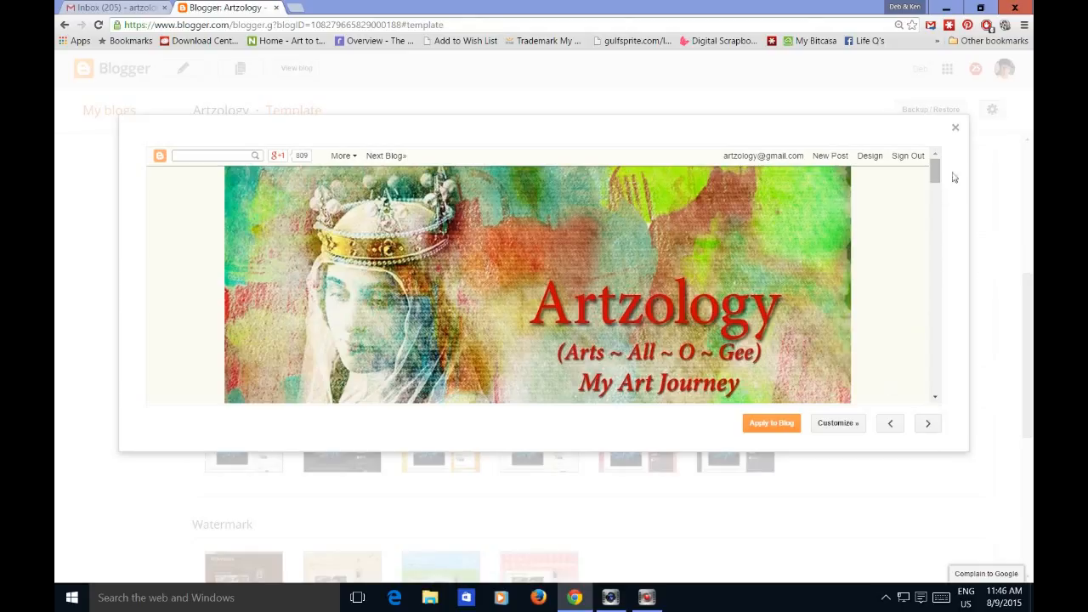
{"action": "left_click", "coordinate": [954, 126]}
Look over the template groups again and open the blog's live template for customizing in the Template Designer
{"action": "scroll", "coordinate": [855, 425], "scroll_direction": "down", "scroll_amount": 2}
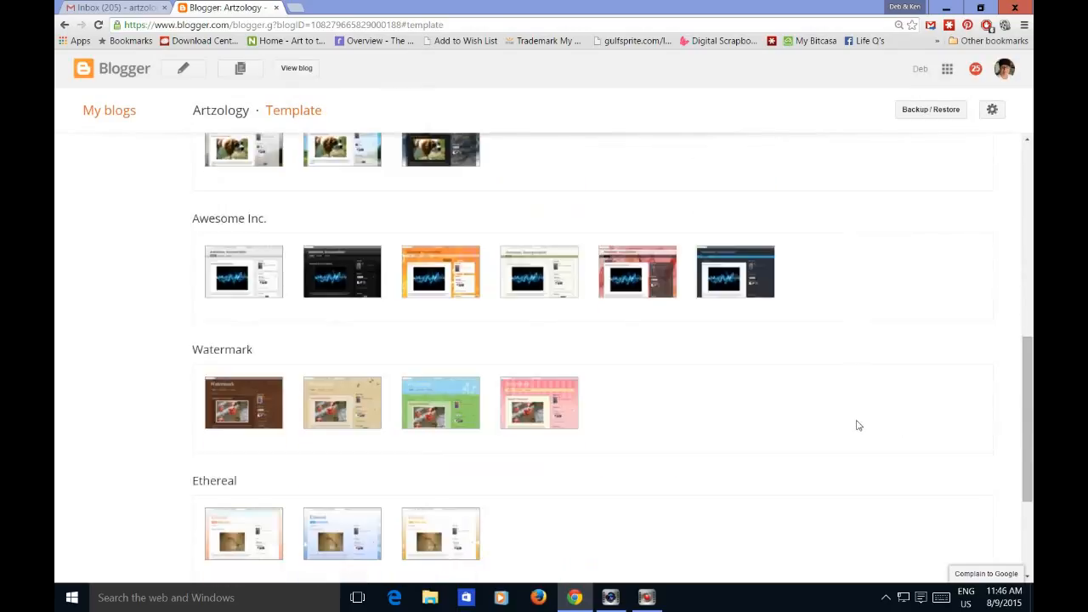
{"action": "scroll", "coordinate": [857, 427], "scroll_direction": "up", "scroll_amount": 3}
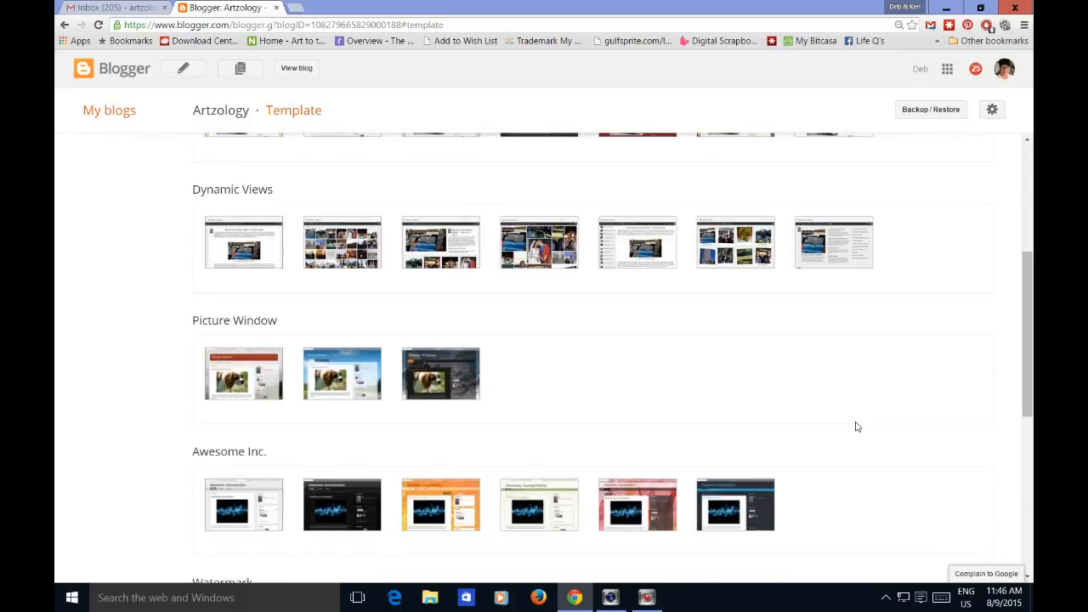
{"action": "scroll", "coordinate": [857, 427], "scroll_direction": "up", "scroll_amount": 1}
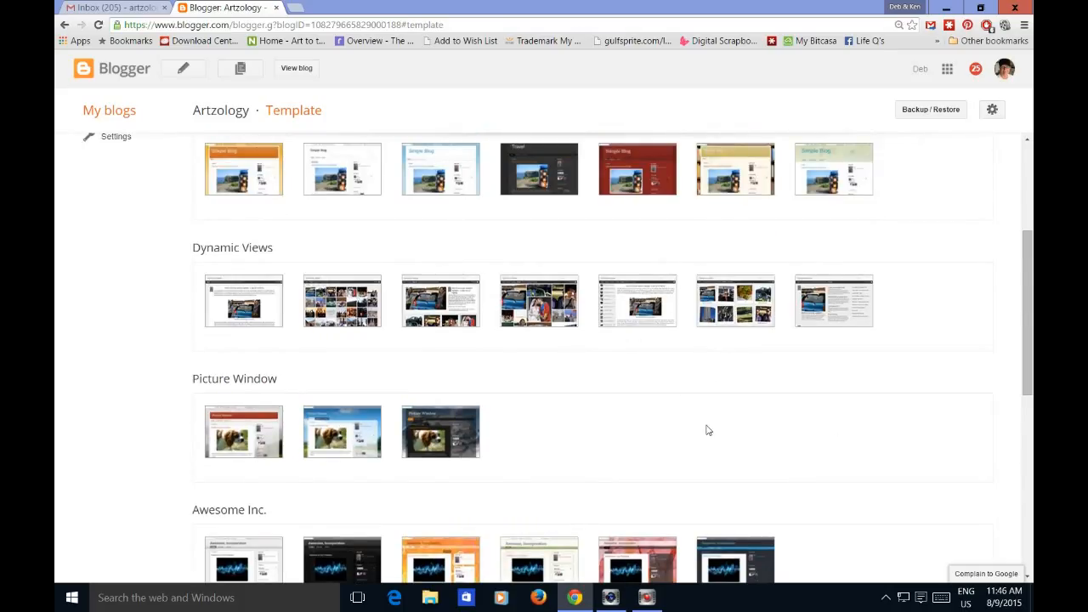
{"action": "scroll", "coordinate": [884, 444], "scroll_direction": "down", "scroll_amount": 3}
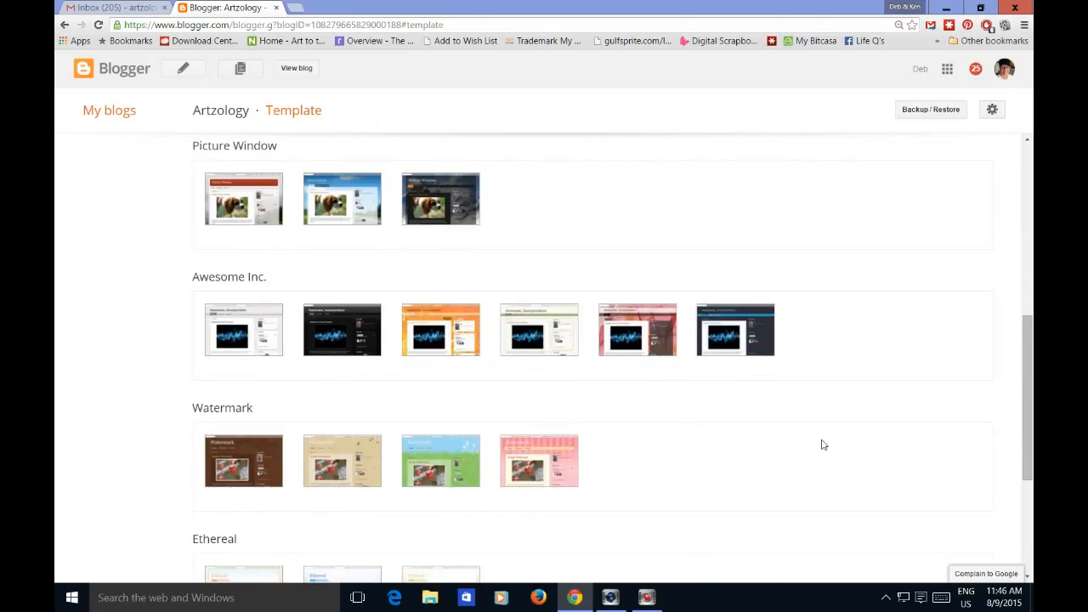
{"action": "scroll", "coordinate": [821, 445], "scroll_direction": "up", "scroll_amount": 6}
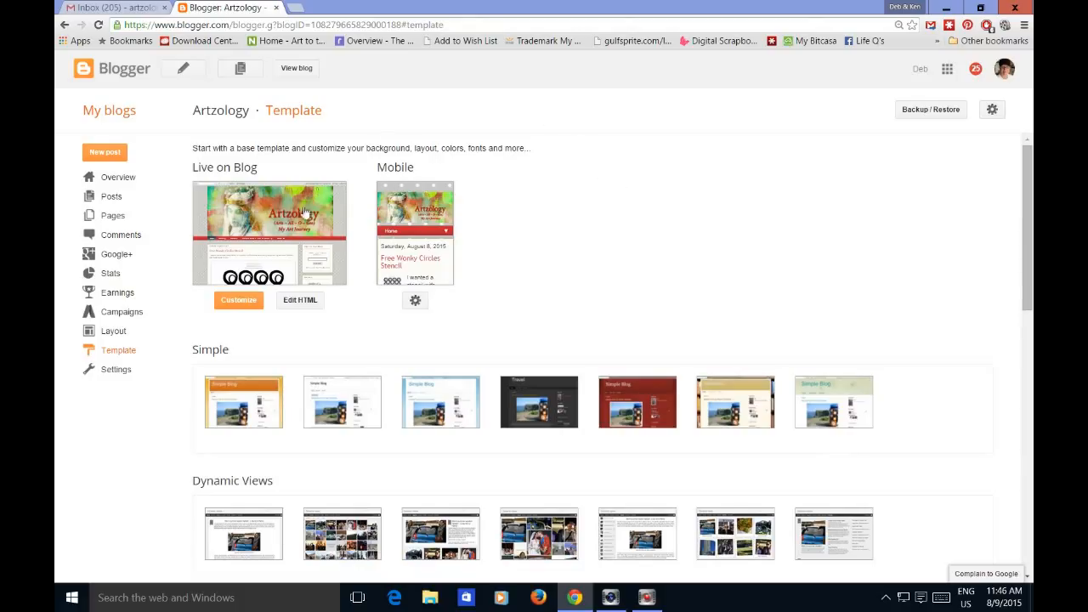
{"action": "left_click", "coordinate": [240, 302]}
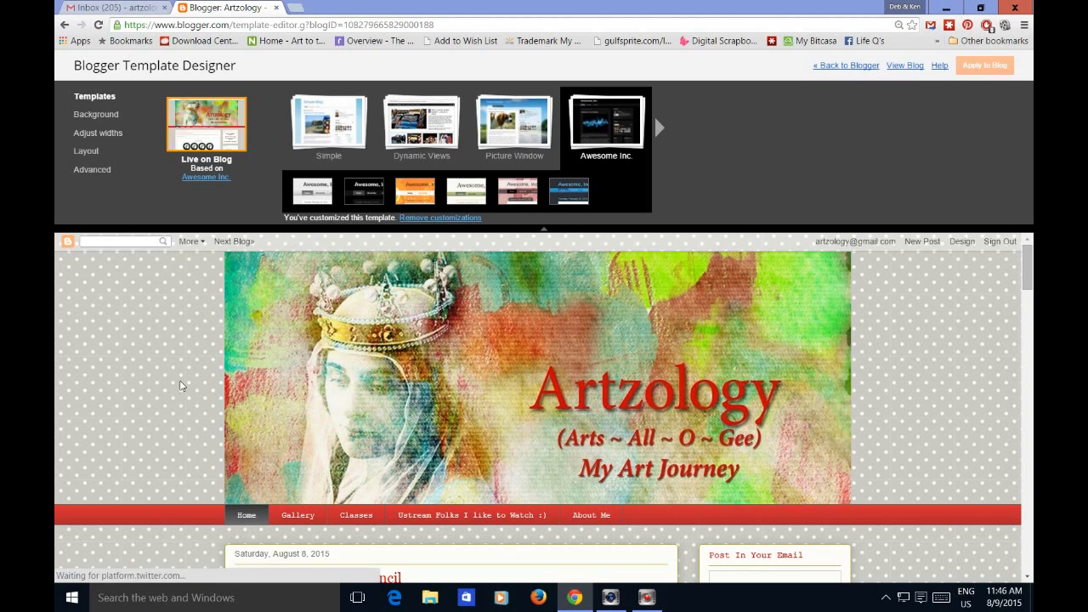
{"action": "scroll", "coordinate": [76, 386], "scroll_direction": "down", "scroll_amount": 4}
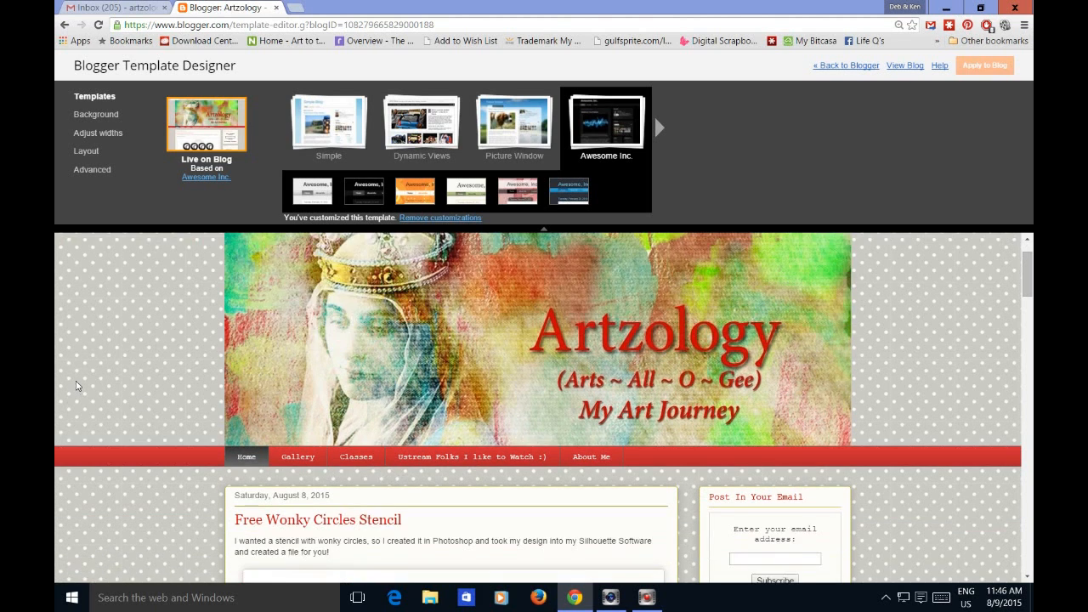
Look over the blog preview and the Abstract and Patterns background images offered for the blog, leaving the image selection without changes
{"action": "scroll", "coordinate": [75, 386], "scroll_direction": "down", "scroll_amount": 6}
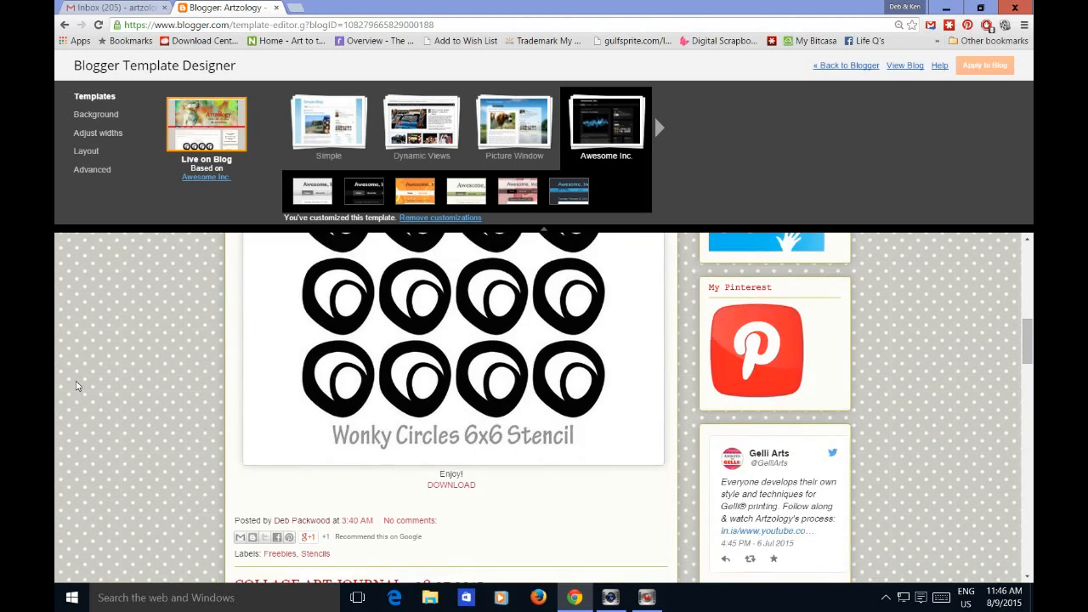
{"action": "scroll", "coordinate": [74, 386], "scroll_direction": "up", "scroll_amount": 5}
{"action": "scroll", "coordinate": [73, 386], "scroll_direction": "up", "scroll_amount": 4}
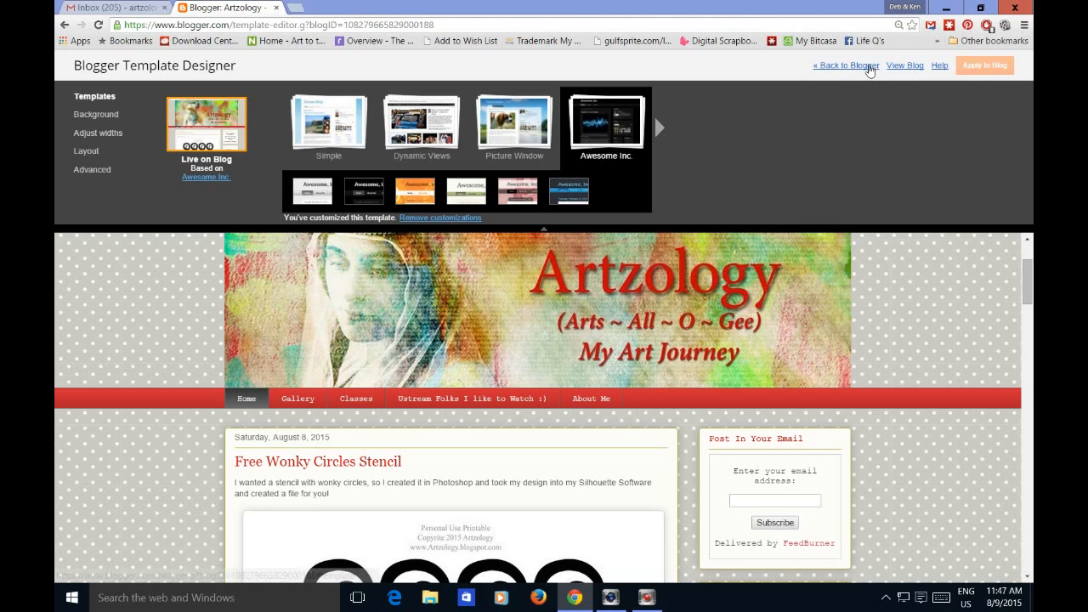
{"action": "left_click", "coordinate": [101, 119]}
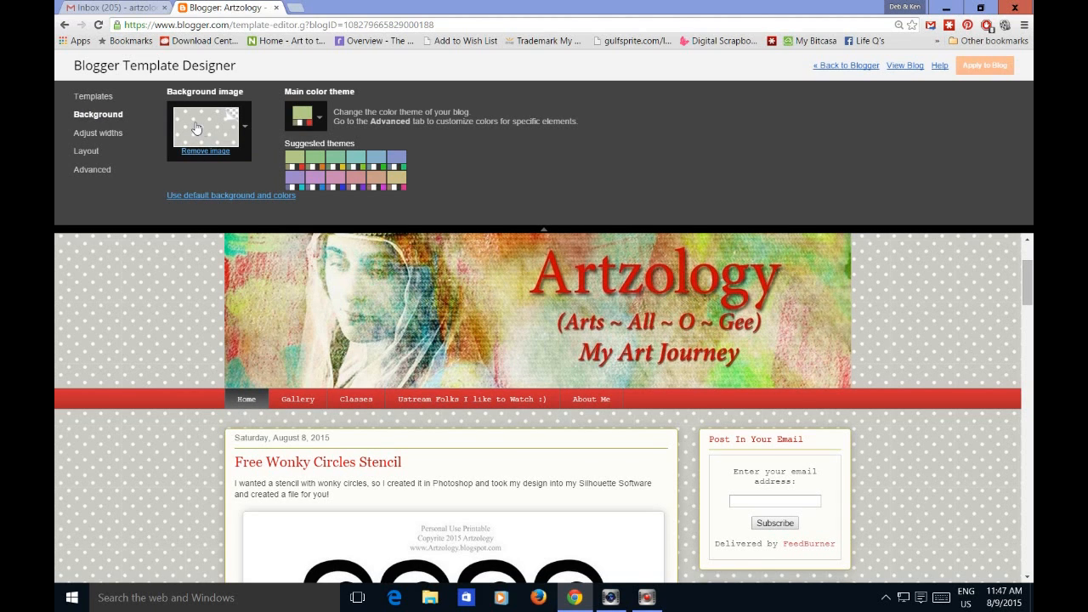
{"action": "left_click", "coordinate": [247, 130]}
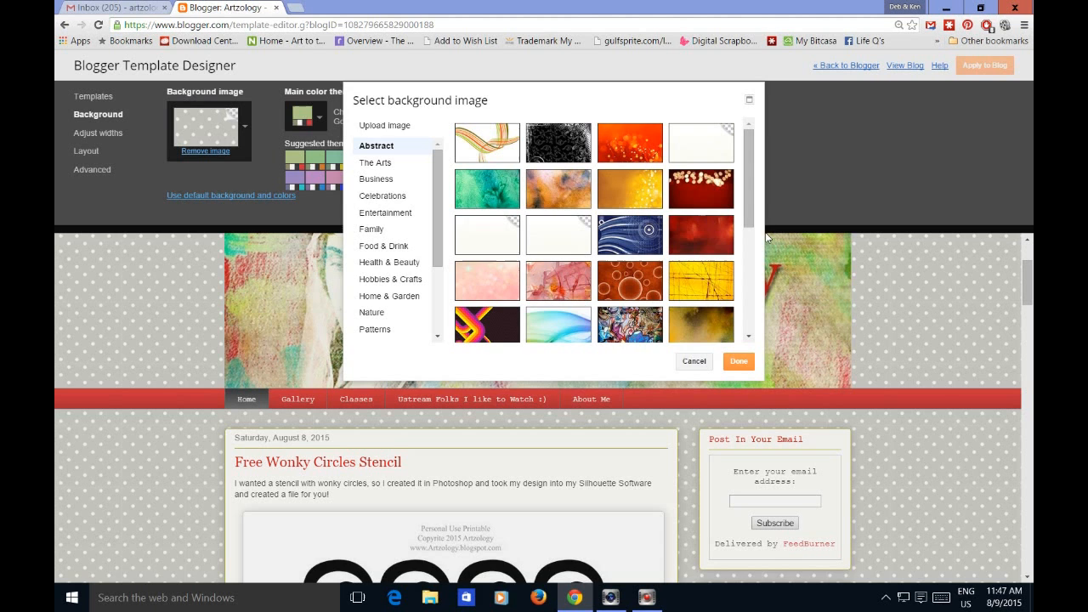
{"action": "left_click_drag", "start_coordinate": [751, 183], "coordinate": [760, 232]}
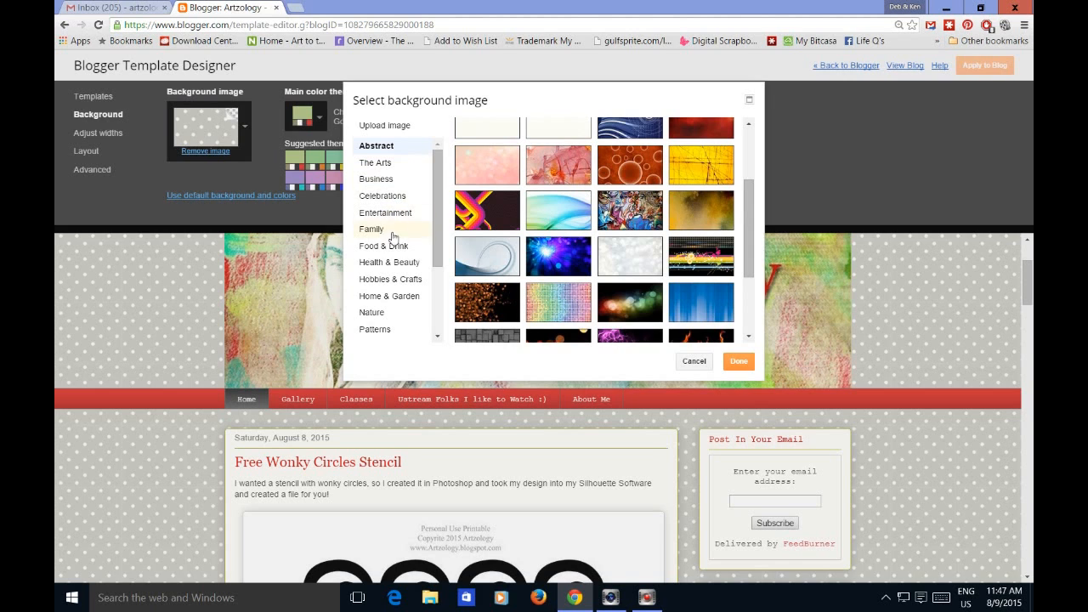
{"action": "left_click", "coordinate": [377, 329]}
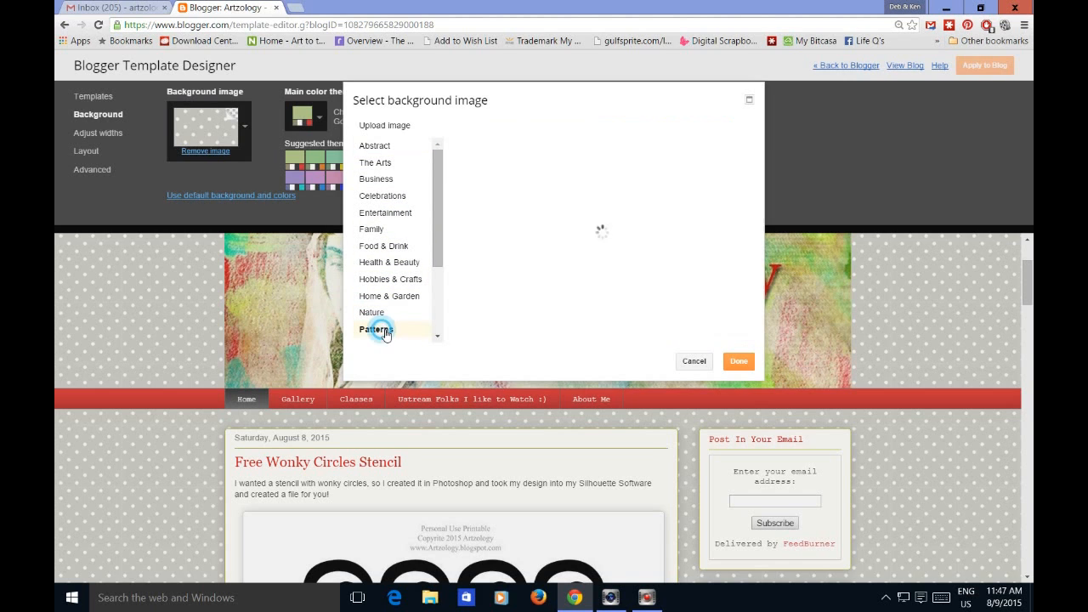
{"action": "left_click_drag", "start_coordinate": [750, 191], "coordinate": [761, 168]}
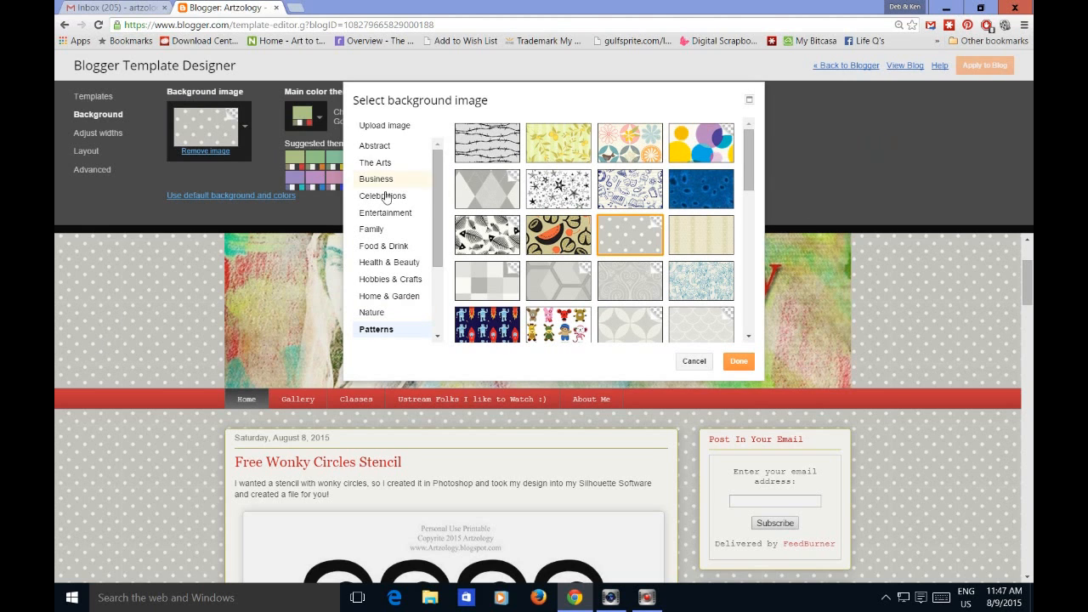
{"action": "left_click", "coordinate": [695, 361]}
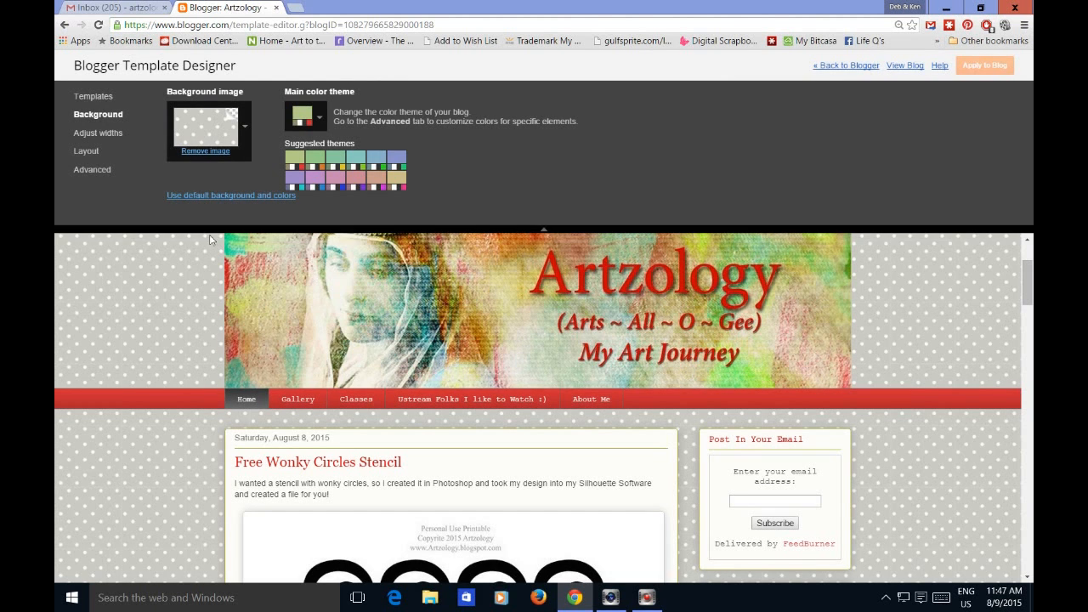
Try an entire blog width of 1110 px on the preview and return the width to 1010 px
{"action": "left_click", "coordinate": [99, 133]}
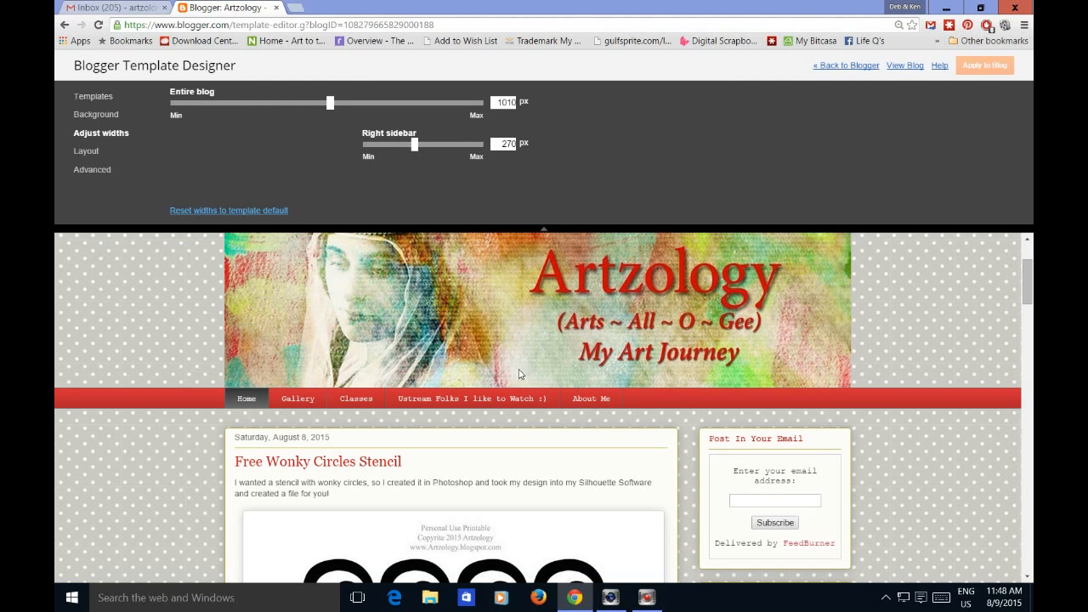
{"action": "left_click_drag", "start_coordinate": [330, 103], "coordinate": [366, 111]}
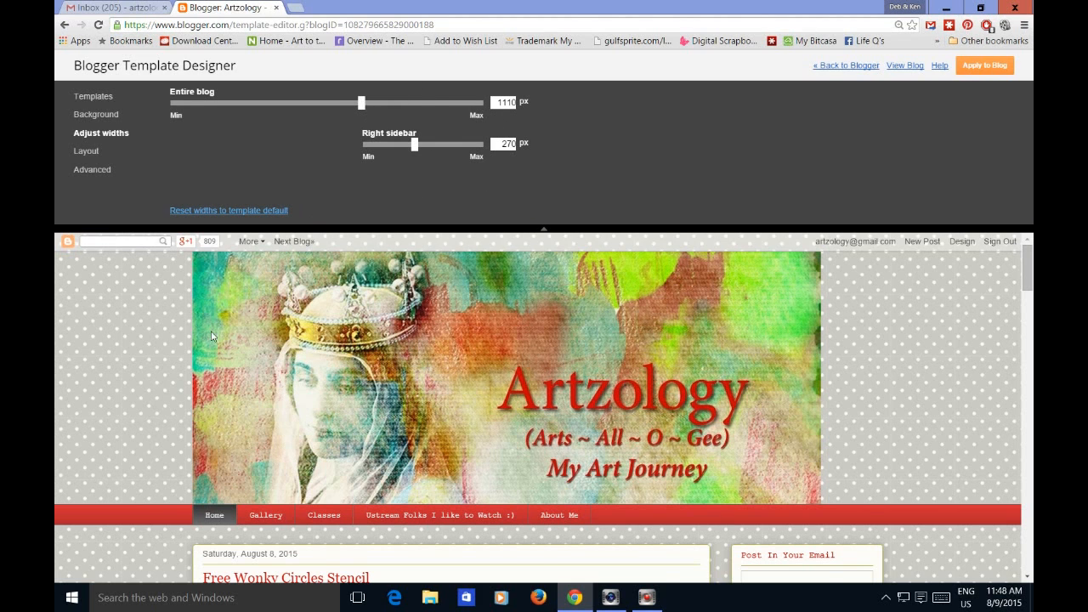
{"action": "scroll", "coordinate": [136, 355], "scroll_direction": "down", "scroll_amount": 1}
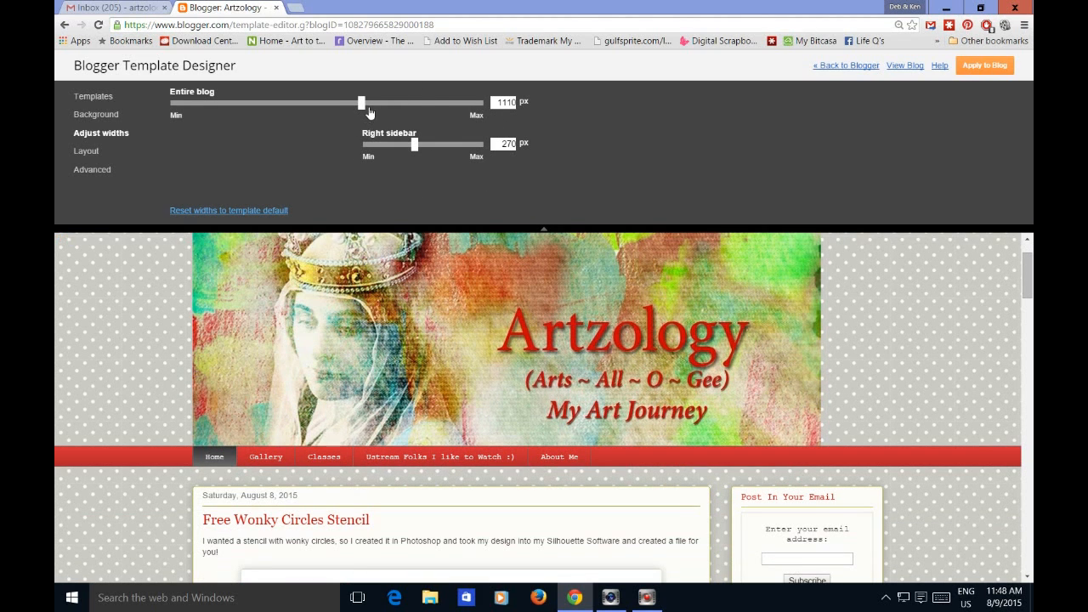
{"action": "left_click_drag", "start_coordinate": [362, 104], "coordinate": [330, 122]}
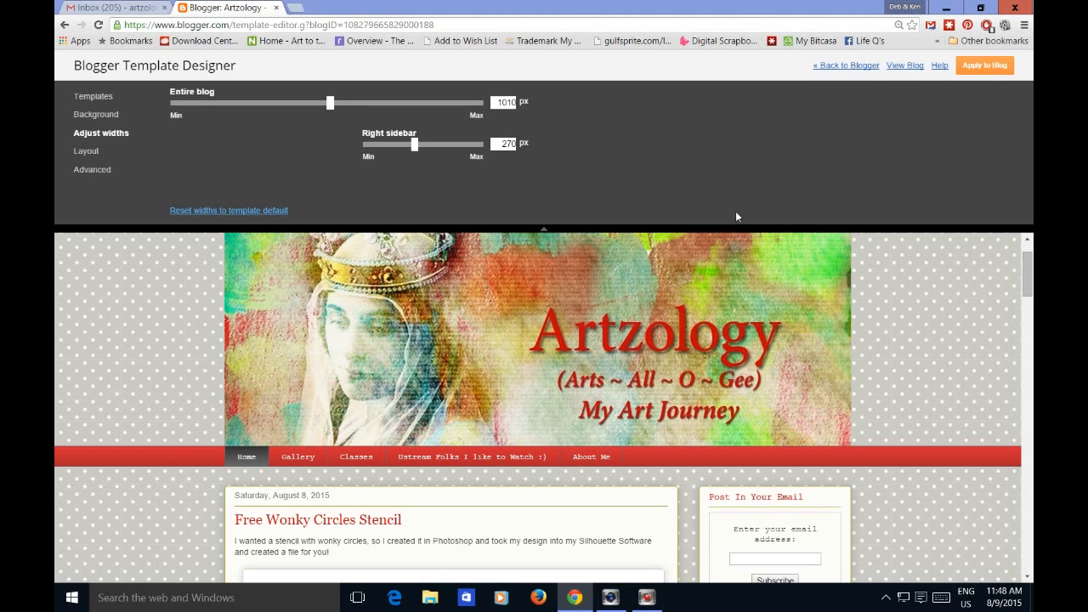
Look over the body and footer layout choices and the advanced font and color settings for the page
{"action": "left_click", "coordinate": [95, 154]}
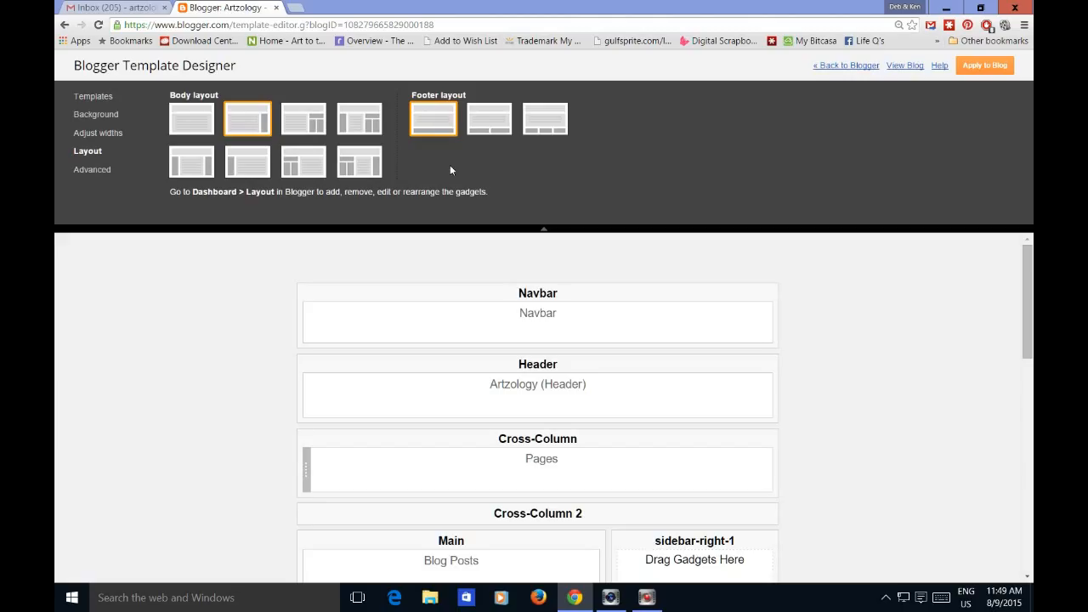
{"action": "left_click", "coordinate": [96, 170]}
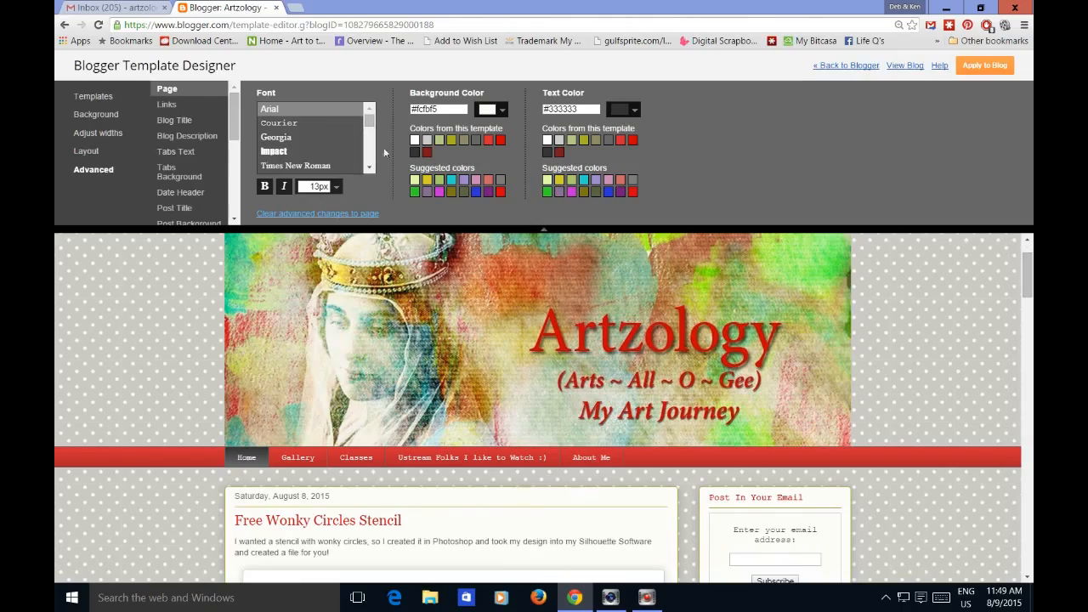
{"action": "scroll", "coordinate": [140, 410], "scroll_direction": "down", "scroll_amount": 3}
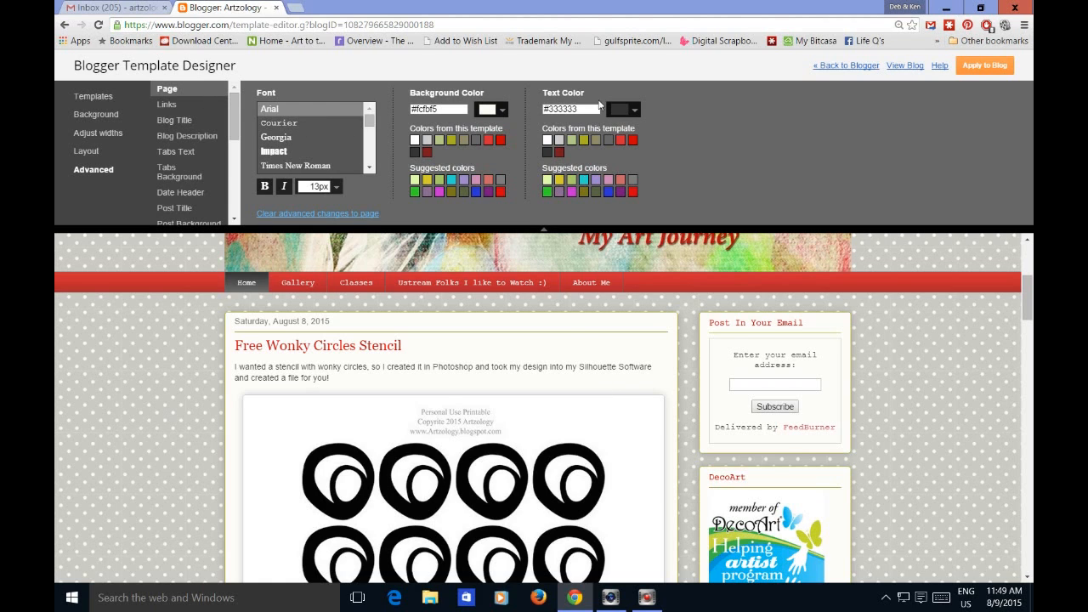
Examine the advanced color settings for Links and the font and color settings for the Blog Title against the preview
{"action": "left_click", "coordinate": [167, 104]}
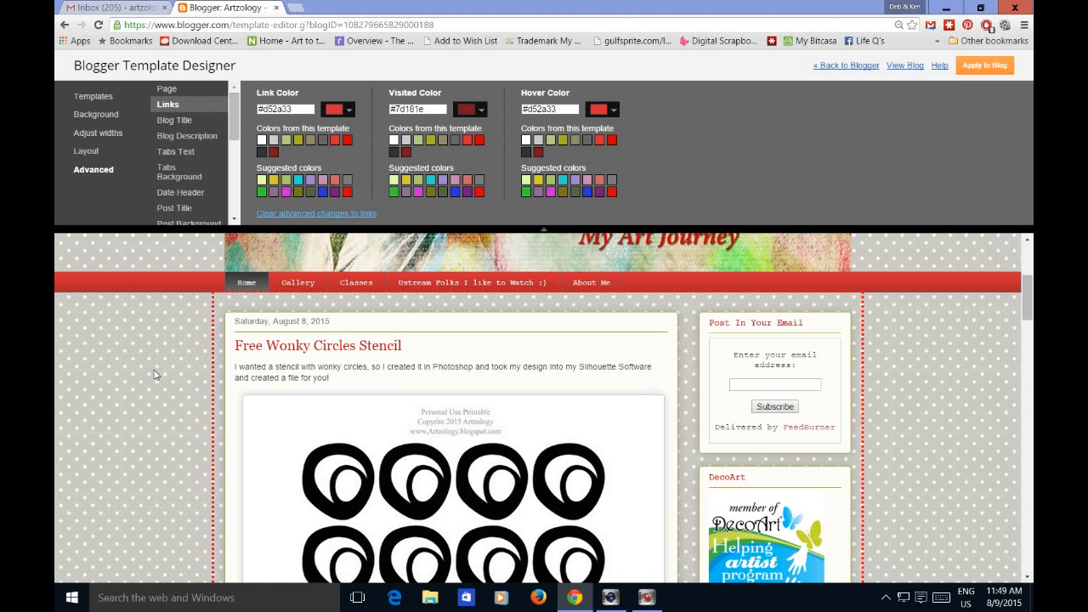
{"action": "scroll", "coordinate": [155, 374], "scroll_direction": "down", "scroll_amount": 2}
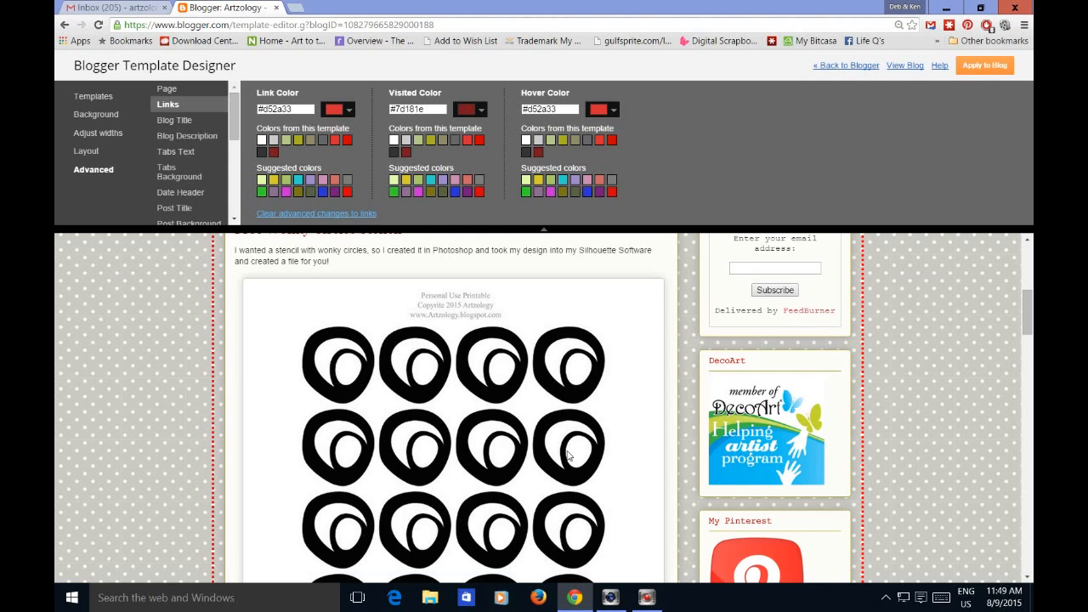
{"action": "scroll", "coordinate": [884, 468], "scroll_direction": "up", "scroll_amount": 2}
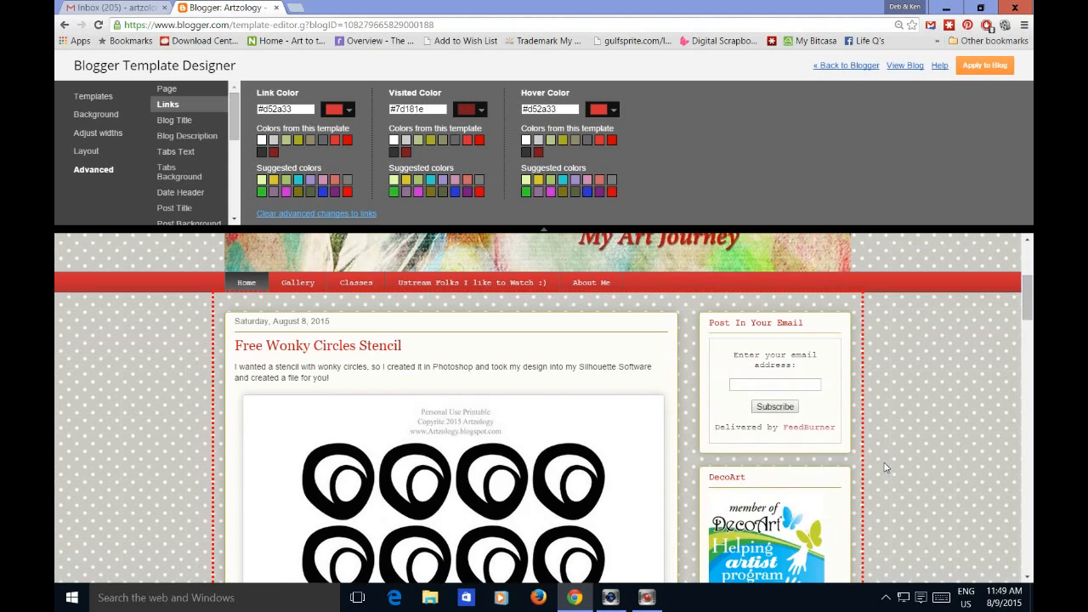
{"action": "left_click", "coordinate": [182, 120]}
{"action": "scroll", "coordinate": [95, 280], "scroll_direction": "up", "scroll_amount": 3}
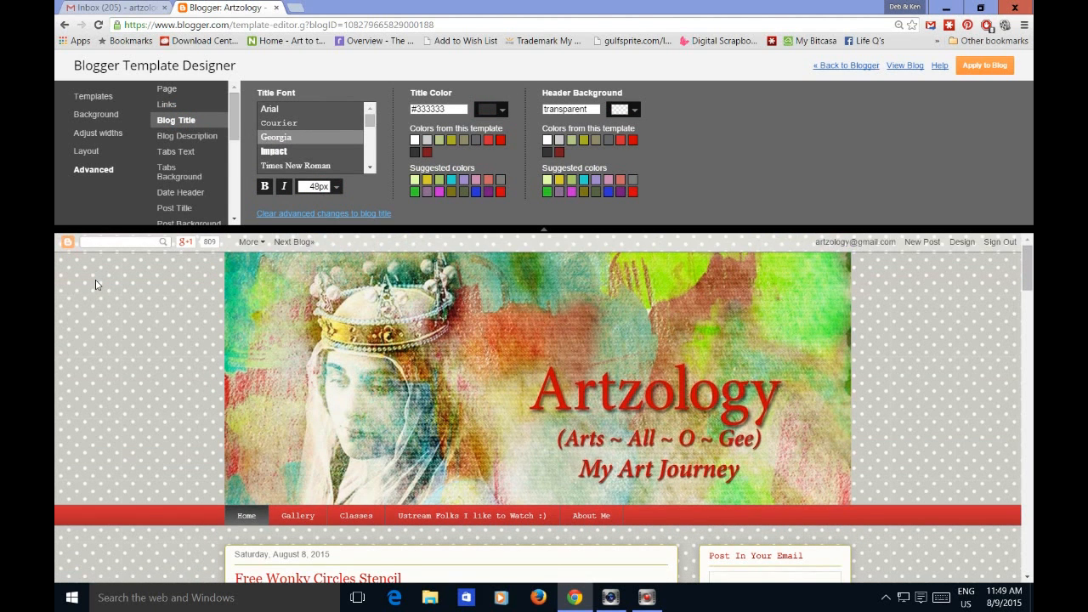
{"action": "scroll", "coordinate": [96, 285], "scroll_direction": "down", "scroll_amount": 1}
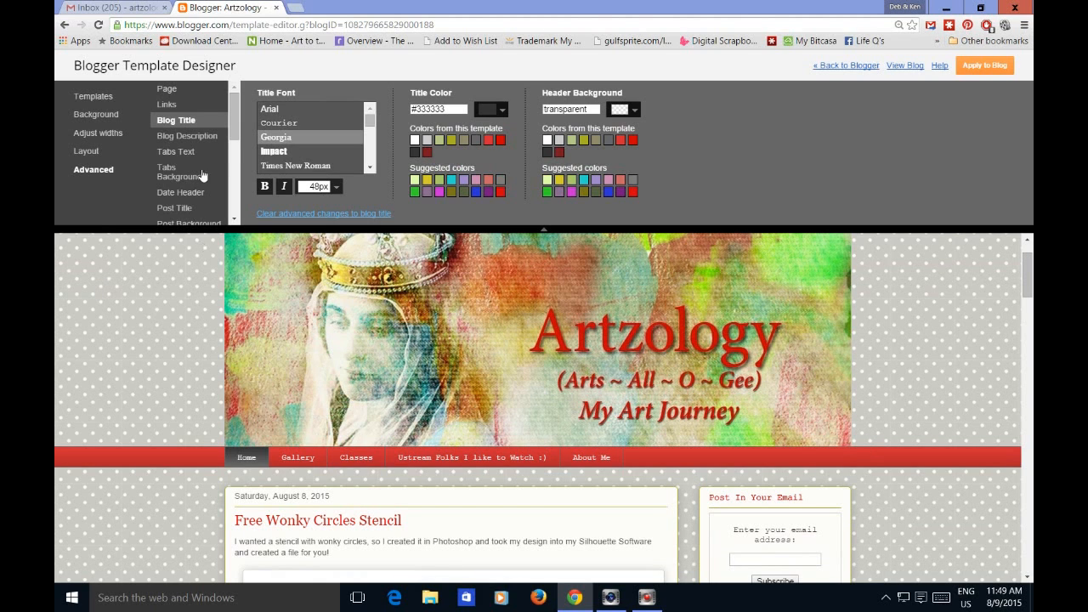
Examine the advanced settings for the Blog Description and for the text and background of the tabs
{"action": "left_click", "coordinate": [207, 138]}
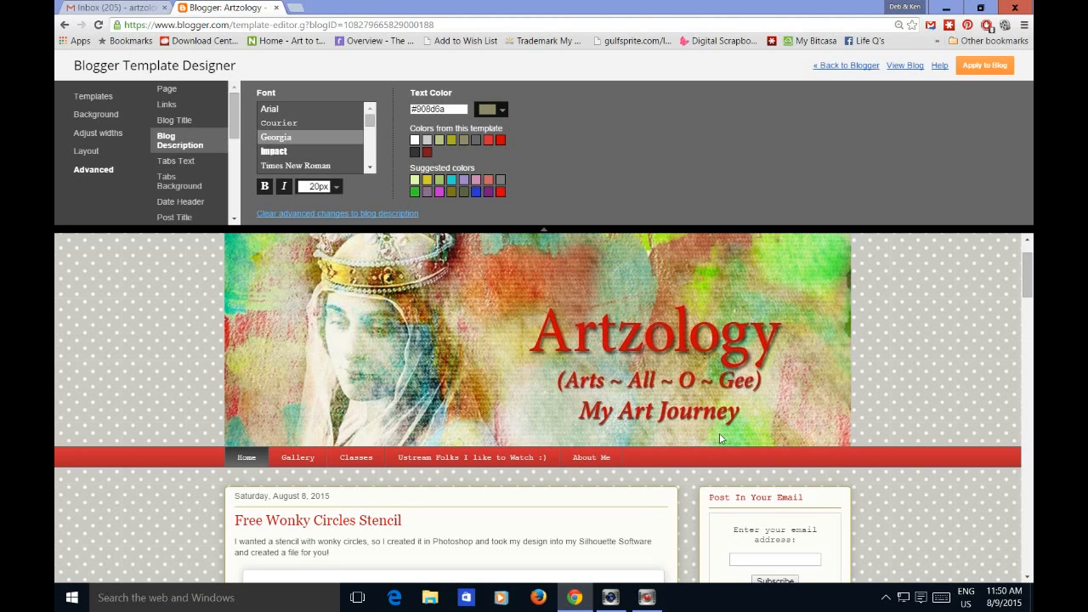
{"action": "left_click", "coordinate": [185, 160]}
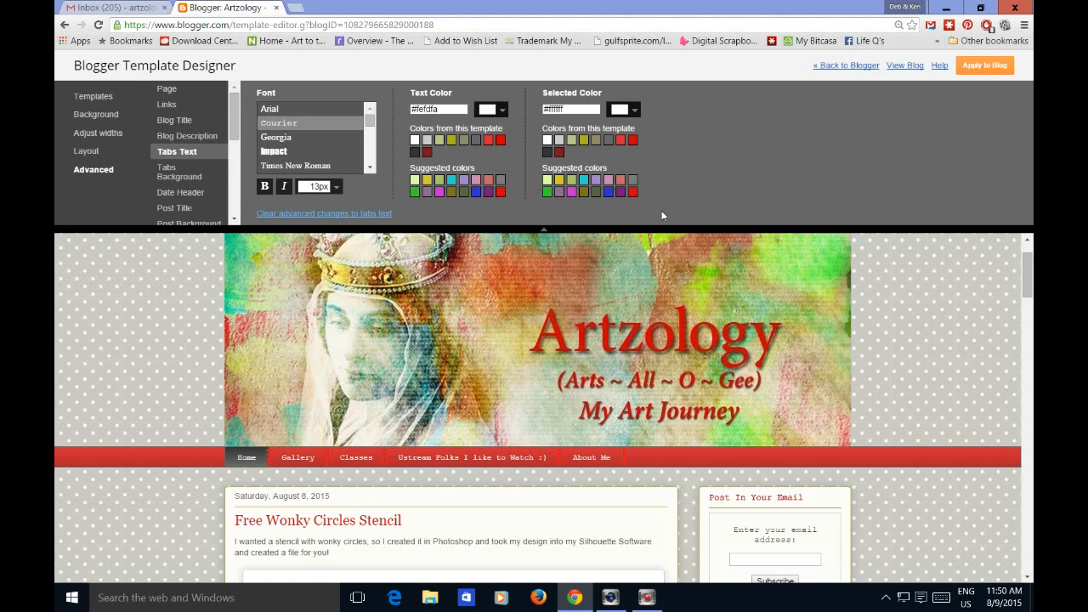
{"action": "left_click", "coordinate": [182, 175]}
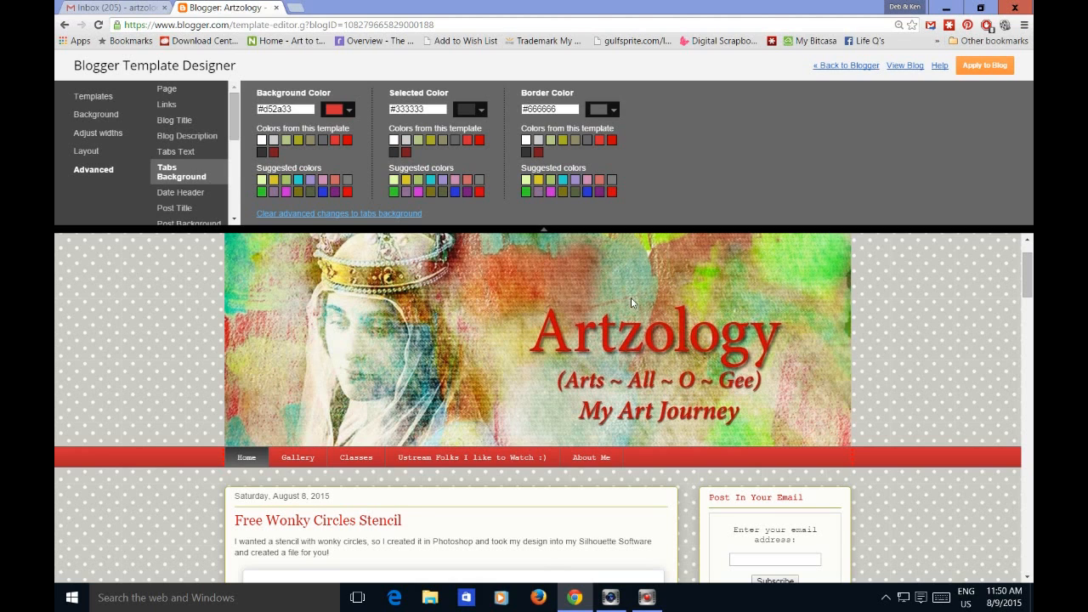
Examine the advanced Date Header and Post Title settings and find the matching highlighted elements in the previewed posts
{"action": "left_click", "coordinate": [190, 199]}
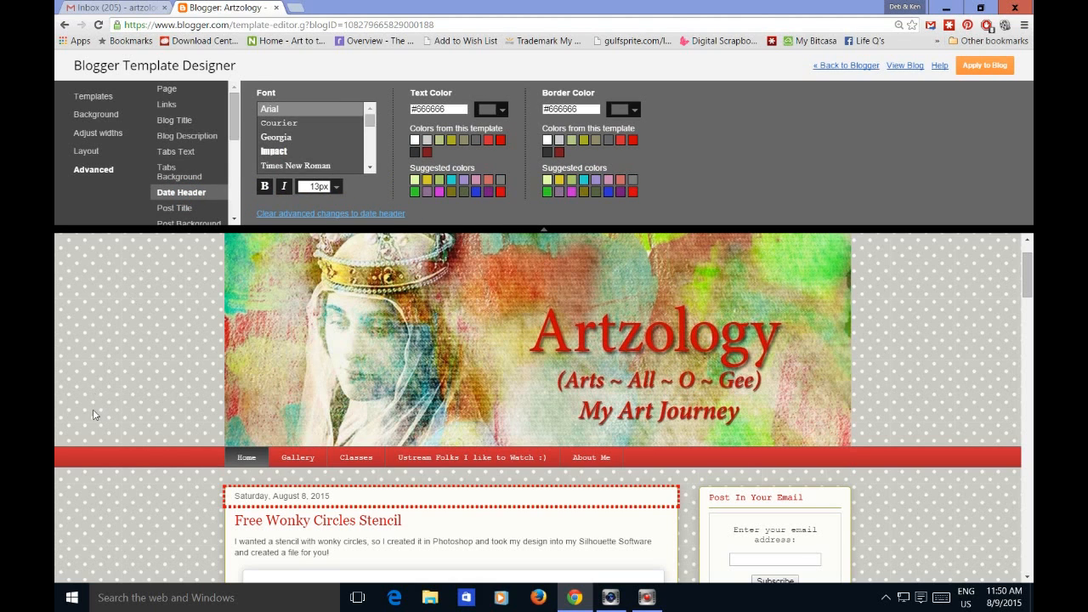
{"action": "scroll", "coordinate": [109, 476], "scroll_direction": "down", "scroll_amount": 2}
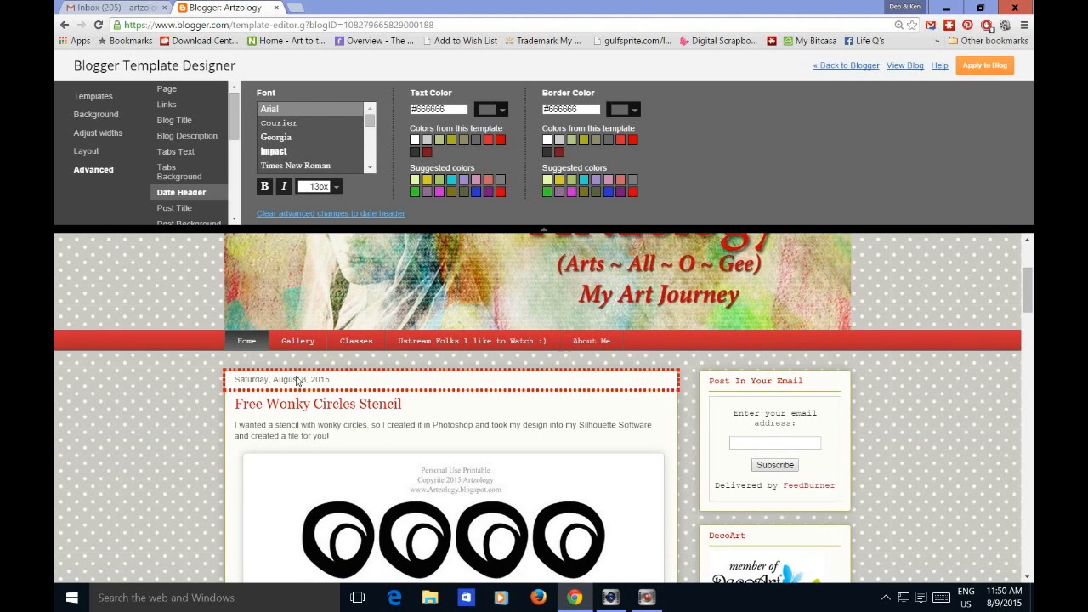
{"action": "left_click", "coordinate": [175, 209]}
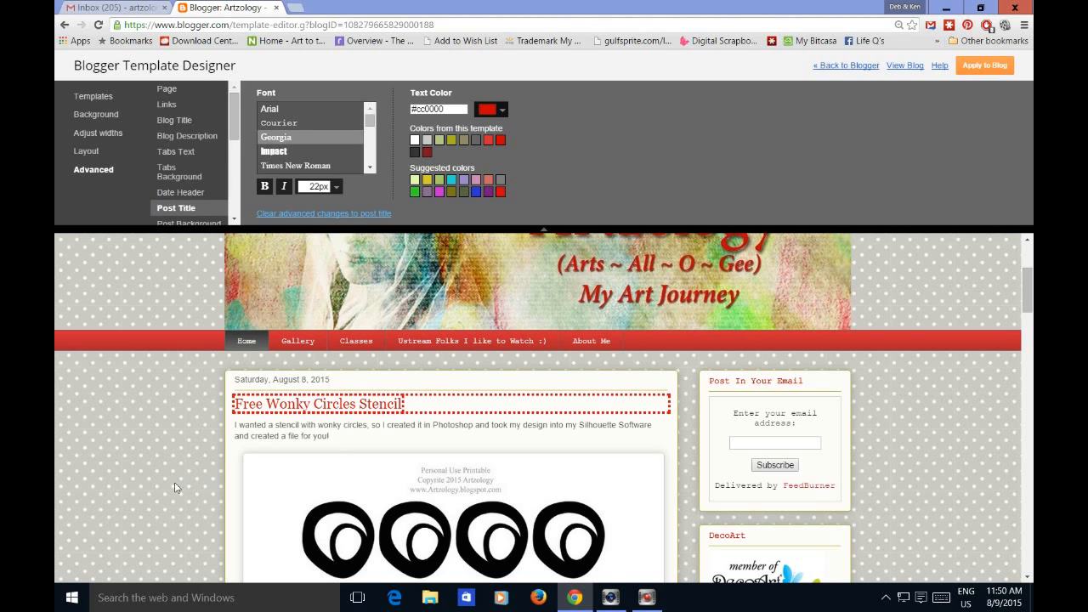
{"action": "scroll", "coordinate": [174, 487], "scroll_direction": "down", "scroll_amount": 5}
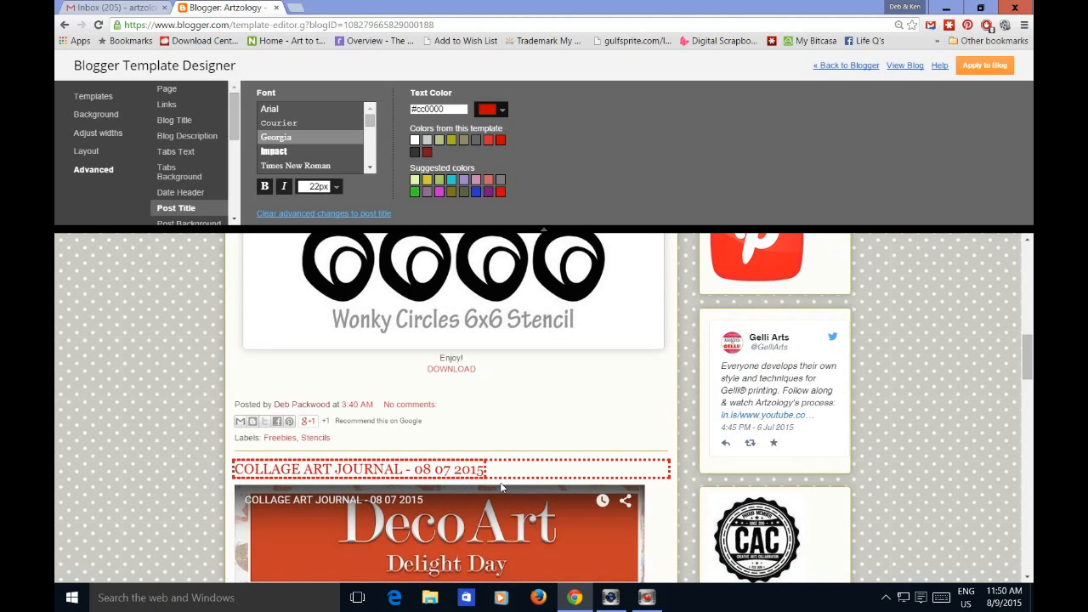
{"action": "scroll", "coordinate": [151, 465], "scroll_direction": "down", "scroll_amount": 3}
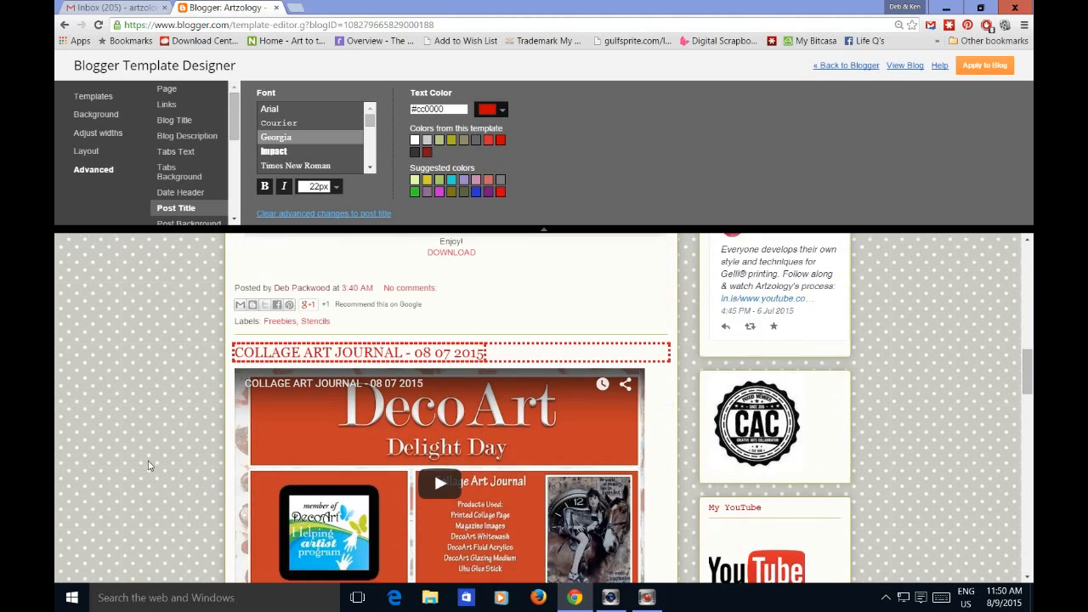
{"action": "scroll", "coordinate": [148, 465], "scroll_direction": "down", "scroll_amount": 2}
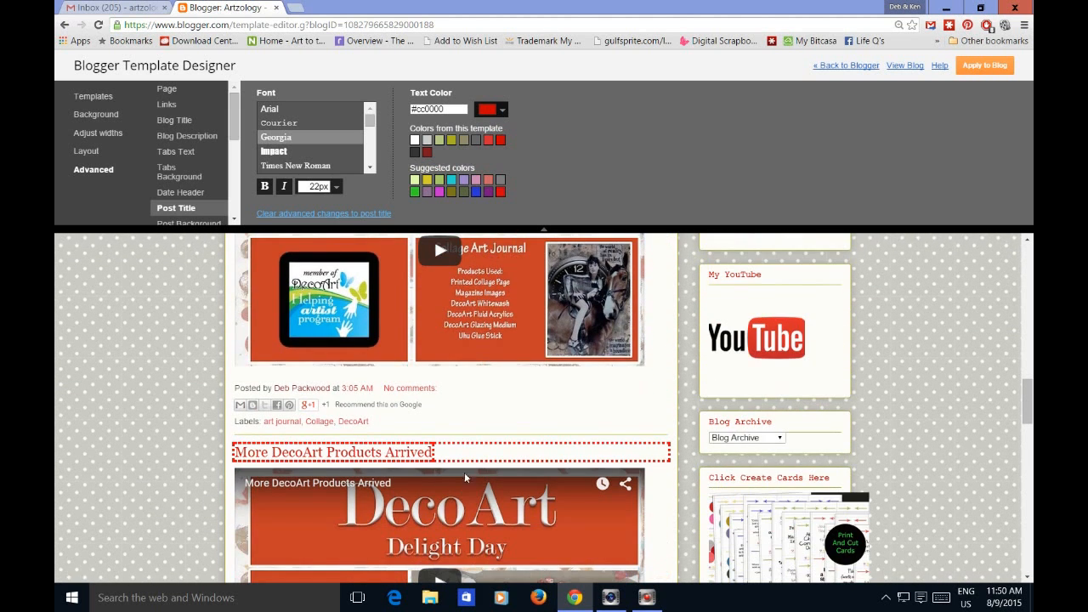
{"action": "scroll", "coordinate": [127, 409], "scroll_direction": "up", "scroll_amount": 5}
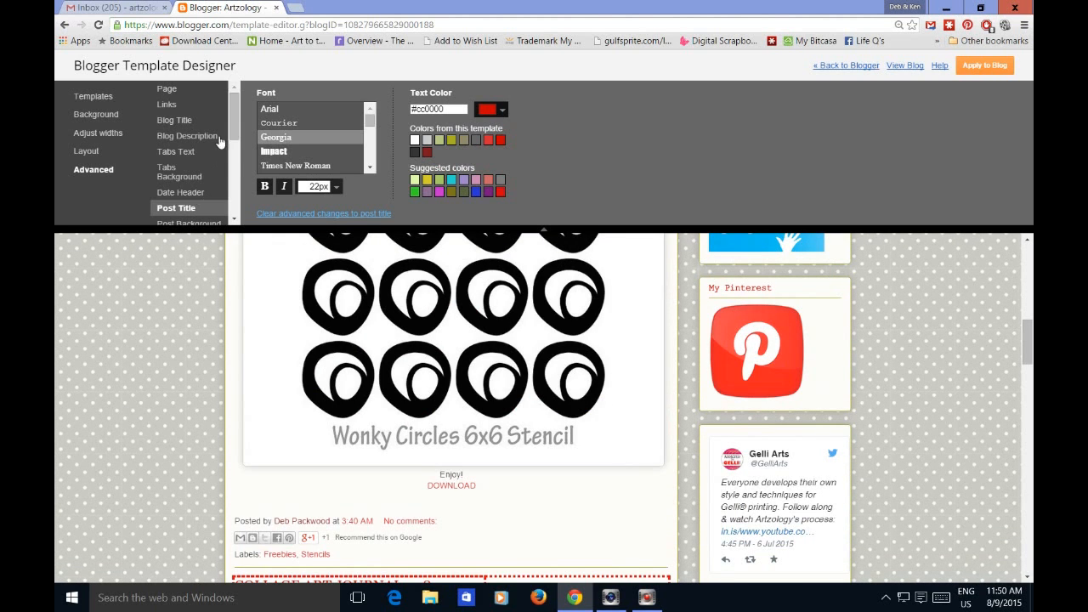
Examine the advanced Post Background and Gadget Title settings and find the highlighted gadget titles in the previewed sidebar
{"action": "left_click_drag", "start_coordinate": [234, 126], "coordinate": [234, 159]}
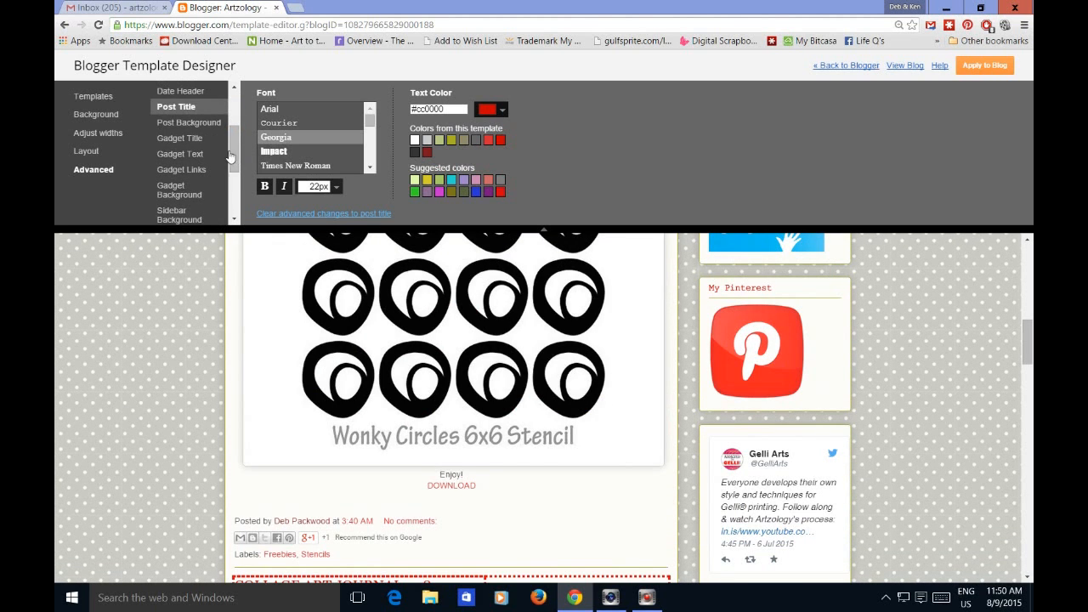
{"action": "left_click", "coordinate": [213, 126]}
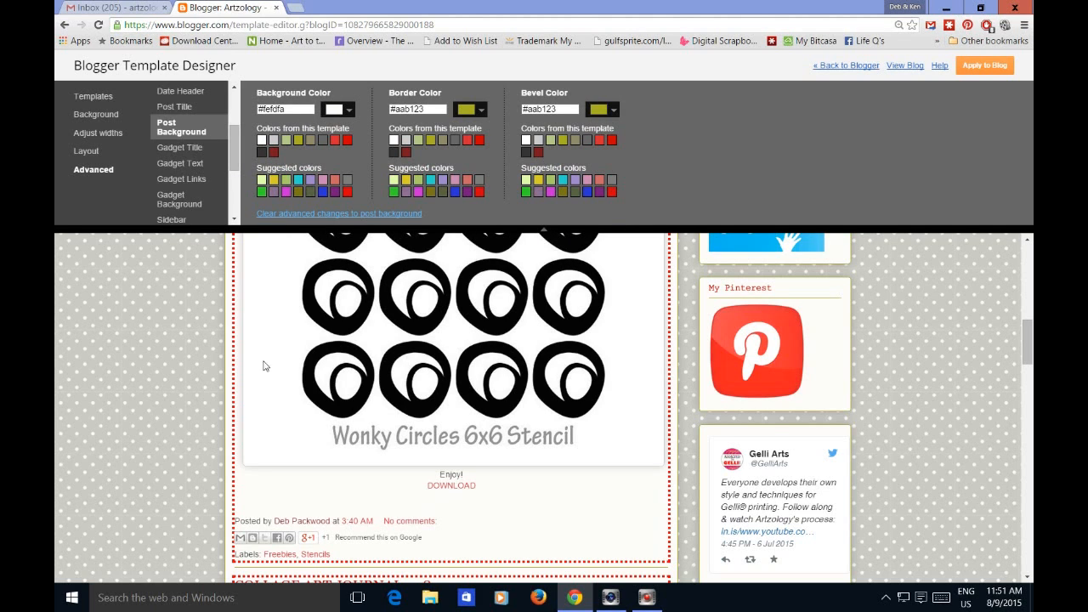
{"action": "left_click", "coordinate": [191, 150]}
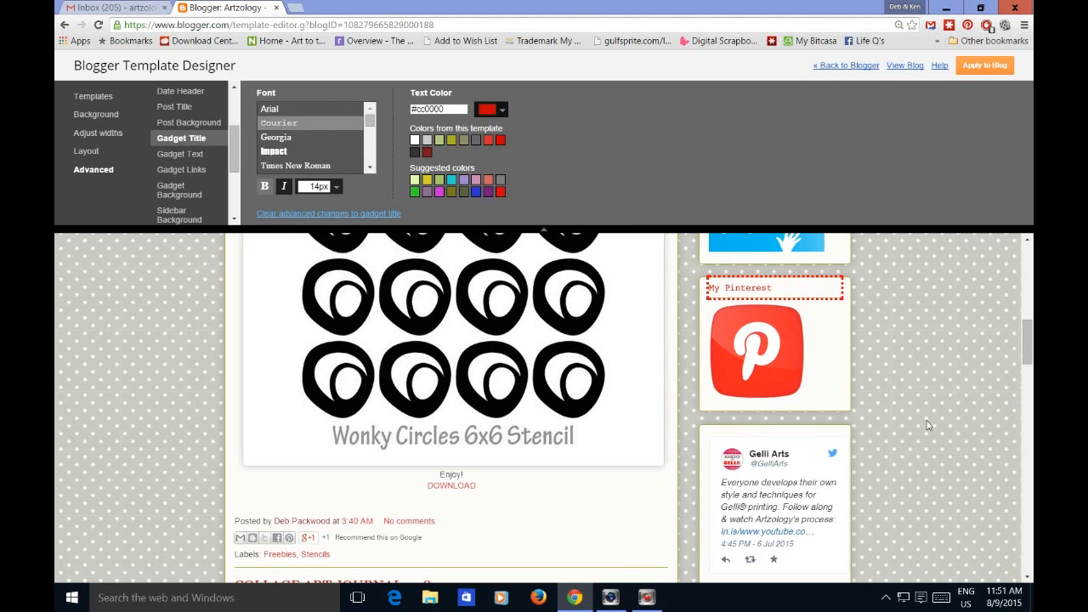
{"action": "scroll", "coordinate": [926, 419], "scroll_direction": "up", "scroll_amount": 3}
{"action": "scroll", "coordinate": [927, 419], "scroll_direction": "up", "scroll_amount": 1}
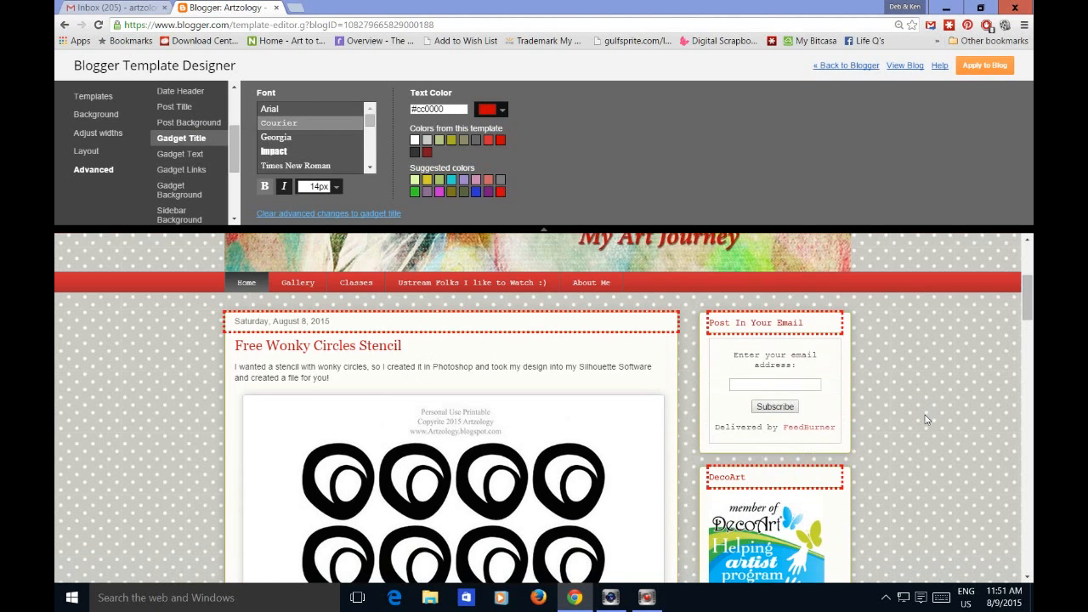
{"action": "scroll", "coordinate": [925, 420], "scroll_direction": "down", "scroll_amount": 2}
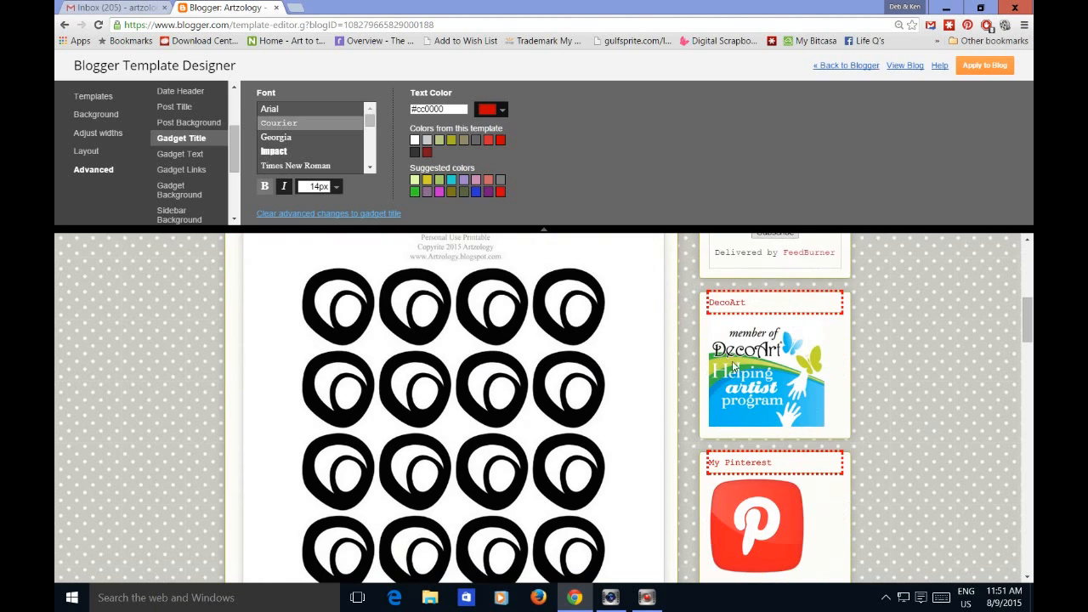
Examine the advanced Gadget Text and Gadget Links settings and find the matching highlighted gadgets in the previewed sidebar
{"action": "left_click", "coordinate": [201, 156]}
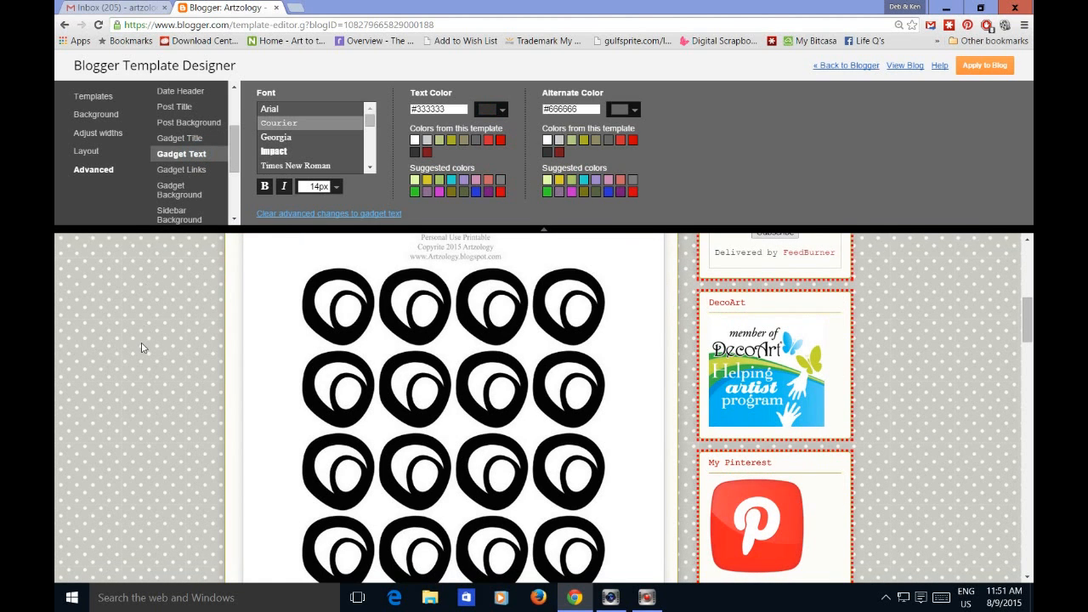
{"action": "scroll", "coordinate": [143, 346], "scroll_direction": "up", "scroll_amount": 1}
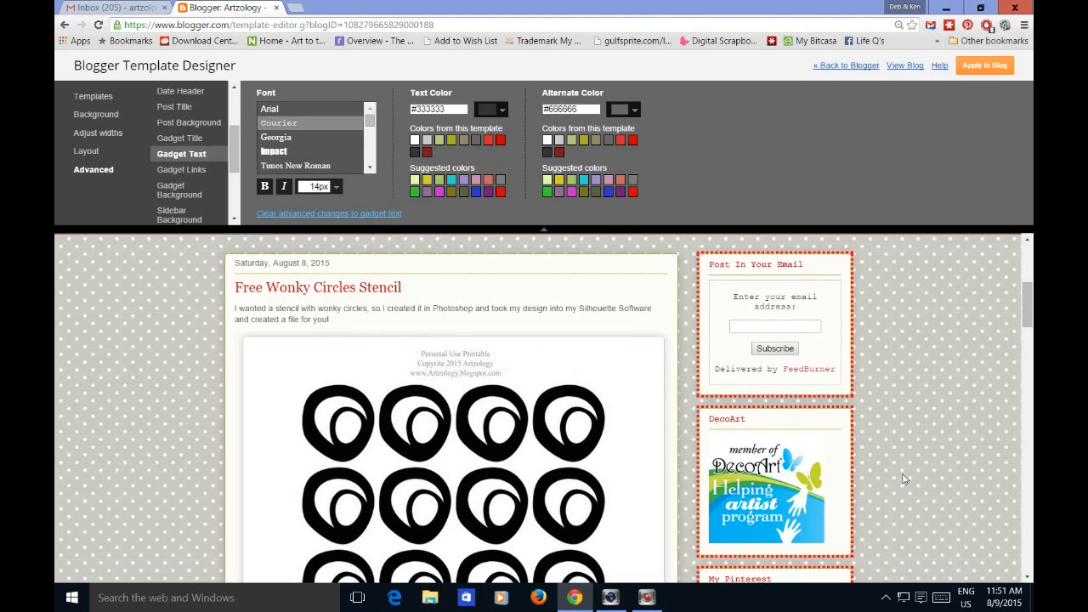
{"action": "scroll", "coordinate": [899, 489], "scroll_direction": "down", "scroll_amount": 3}
{"action": "scroll", "coordinate": [898, 493], "scroll_direction": "down", "scroll_amount": 5}
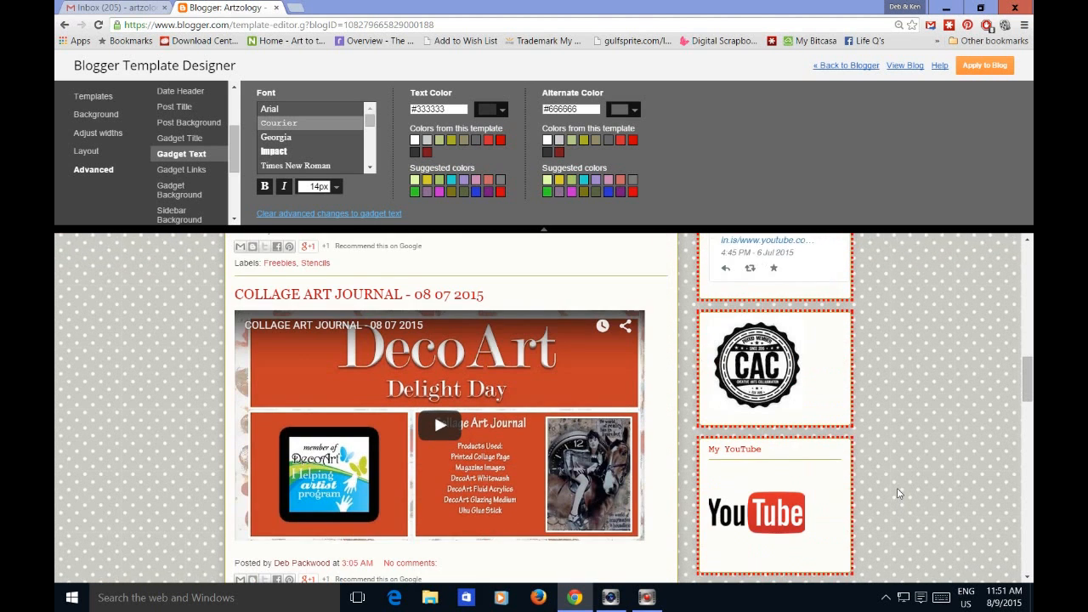
{"action": "left_click", "coordinate": [183, 169]}
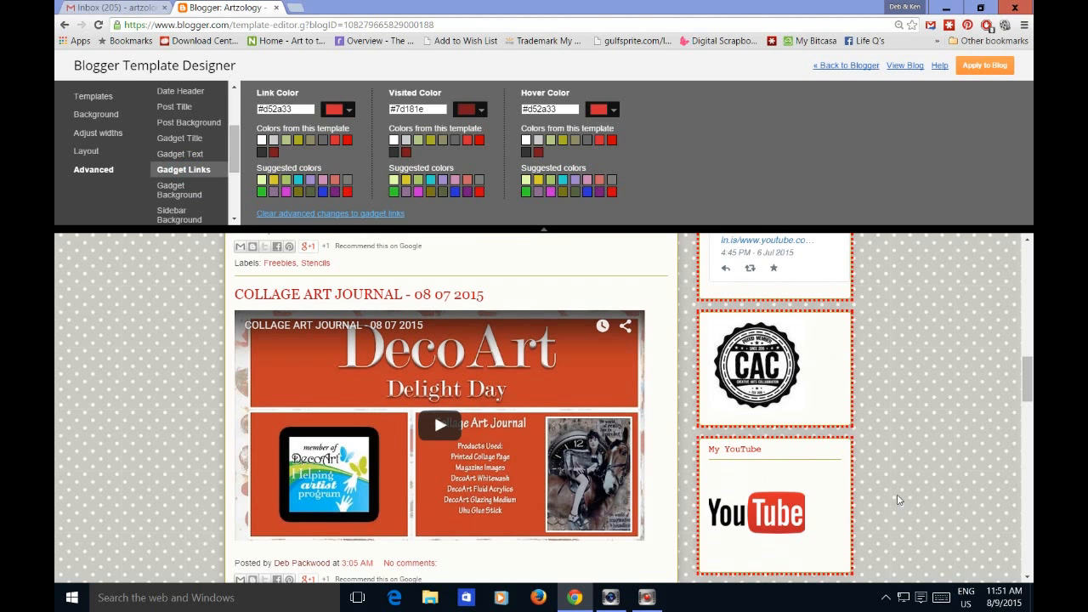
{"action": "scroll", "coordinate": [897, 494], "scroll_direction": "down", "scroll_amount": 2}
{"action": "scroll", "coordinate": [897, 494], "scroll_direction": "up", "scroll_amount": 1}
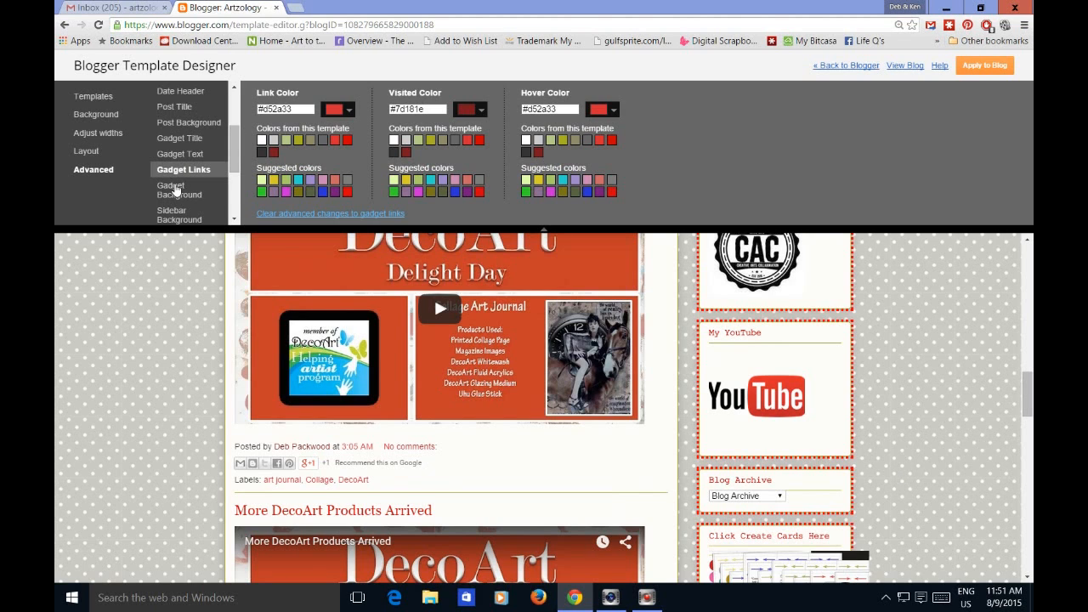
Examine the advanced Gadget Background and Sidebar Background color settings against the gadgets in the previewed sidebar
{"action": "left_click", "coordinate": [174, 191]}
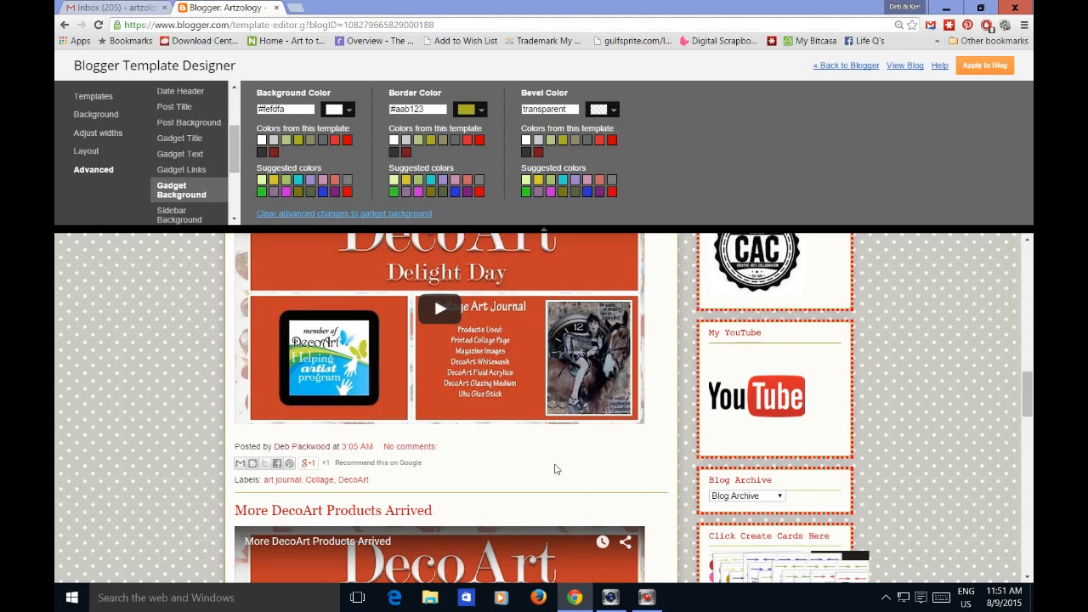
{"action": "scroll", "coordinate": [174, 166], "scroll_direction": "down", "scroll_amount": 1}
{"action": "left_click", "coordinate": [175, 161]}
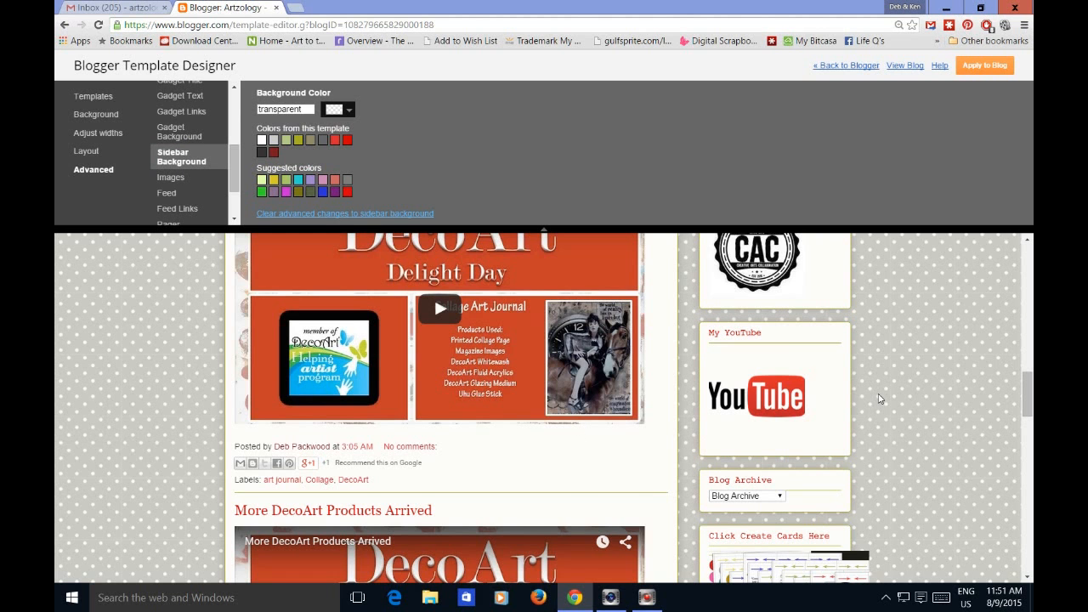
{"action": "scroll", "coordinate": [879, 399], "scroll_direction": "up", "scroll_amount": 8}
{"action": "scroll", "coordinate": [880, 399], "scroll_direction": "down", "scroll_amount": 6}
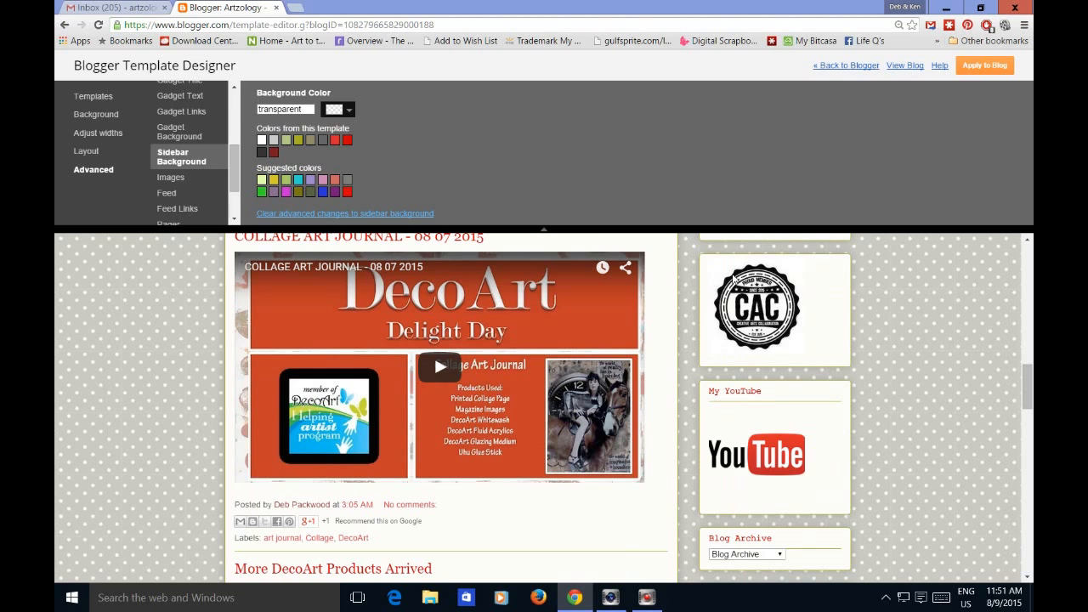
Examine the background and border color settings for Images and look through the whole blog preview for the highlighted area
{"action": "left_click", "coordinate": [178, 180]}
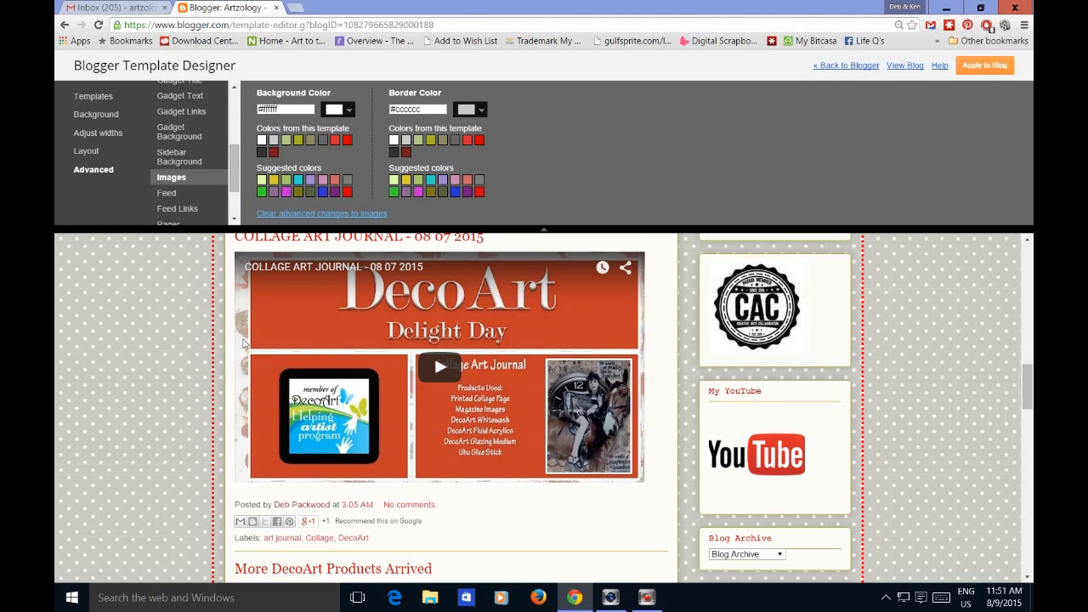
{"action": "scroll", "coordinate": [160, 427], "scroll_direction": "down", "scroll_amount": 3}
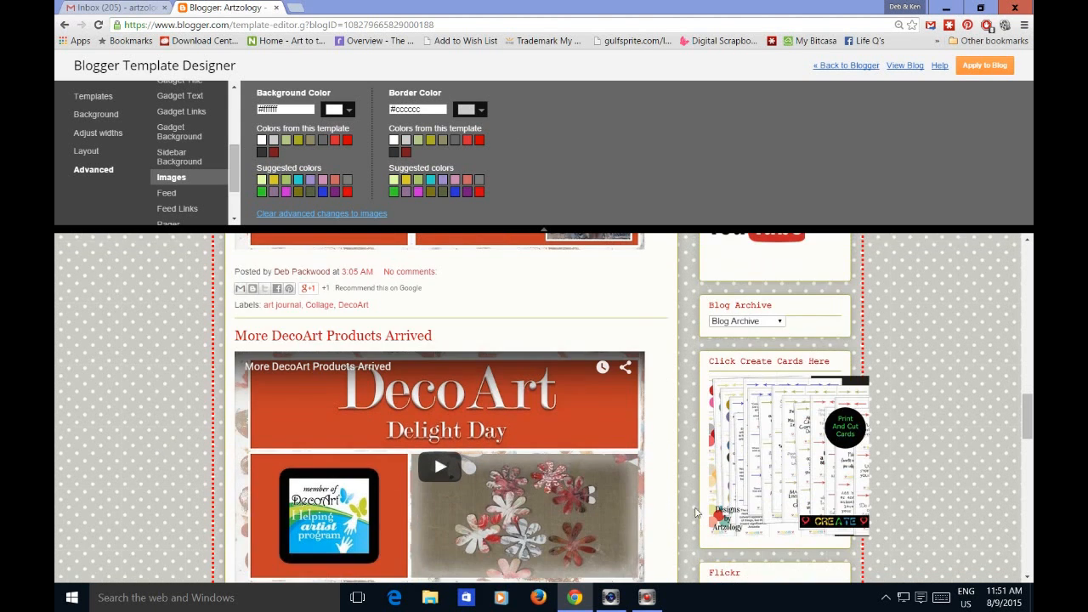
{"action": "scroll", "coordinate": [664, 464], "scroll_direction": "down", "scroll_amount": 3}
{"action": "scroll", "coordinate": [666, 483], "scroll_direction": "down", "scroll_amount": 12}
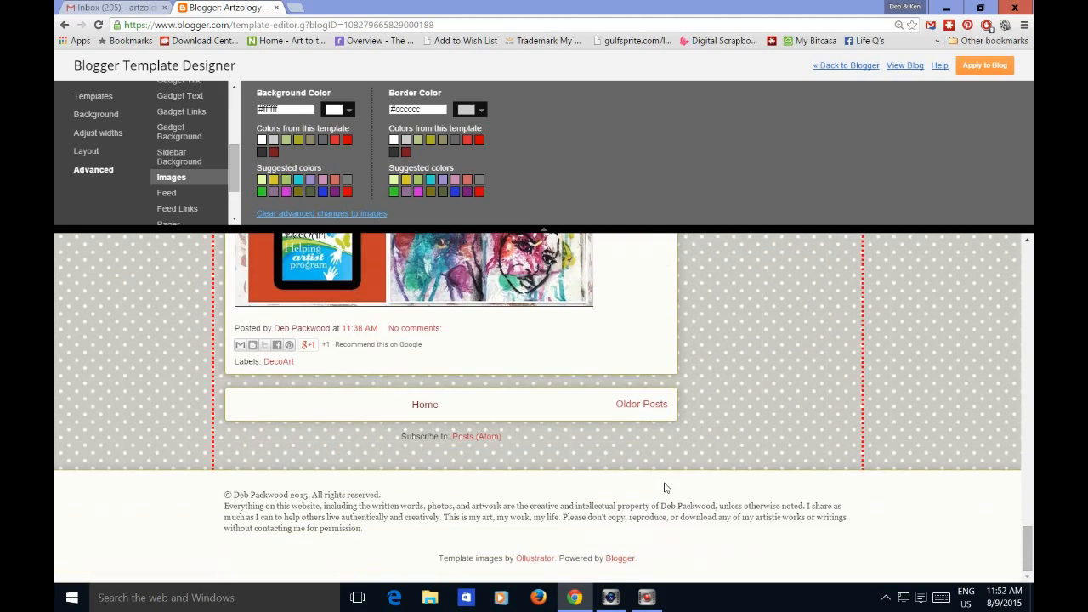
{"action": "scroll", "coordinate": [663, 486], "scroll_direction": "up", "scroll_amount": 14}
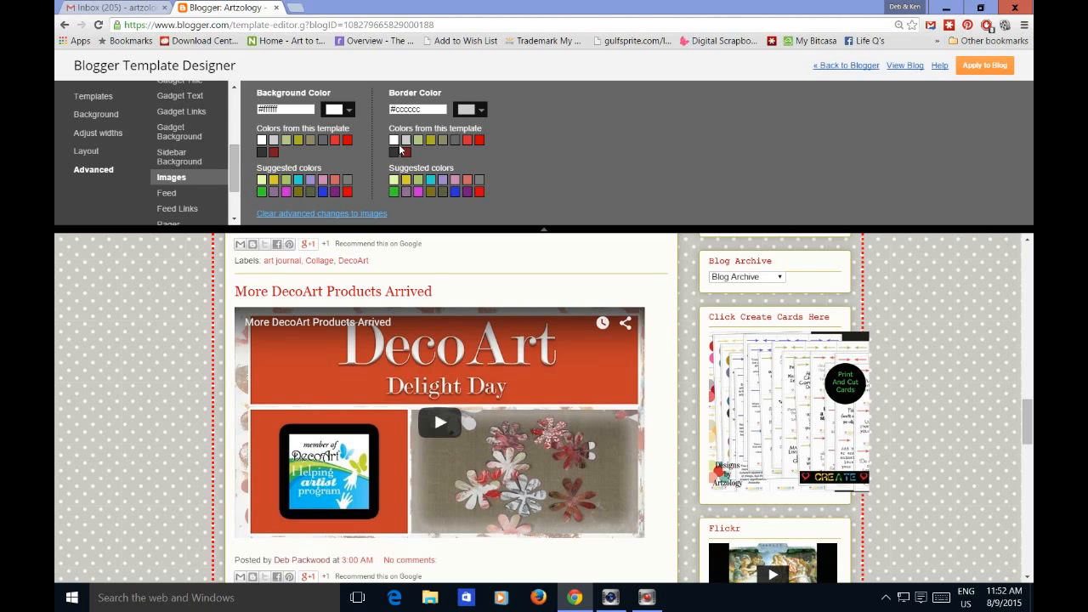
Examine the advanced Feed text color and the Footer colors, and find the highlighted footer at the end of the preview
{"action": "left_click", "coordinate": [179, 196]}
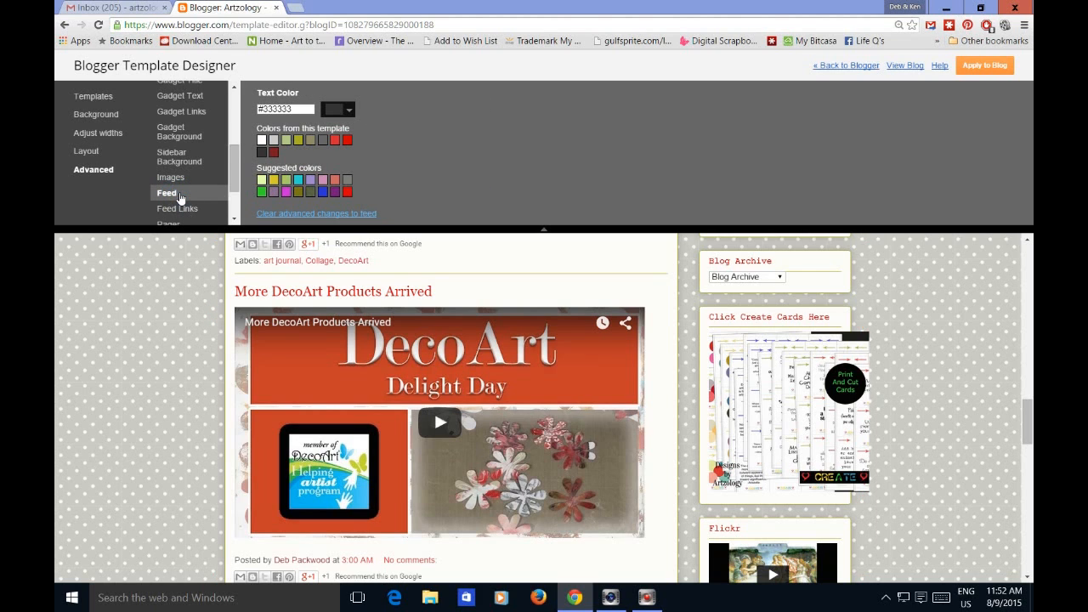
{"action": "scroll", "coordinate": [180, 198], "scroll_direction": "down", "scroll_amount": 1}
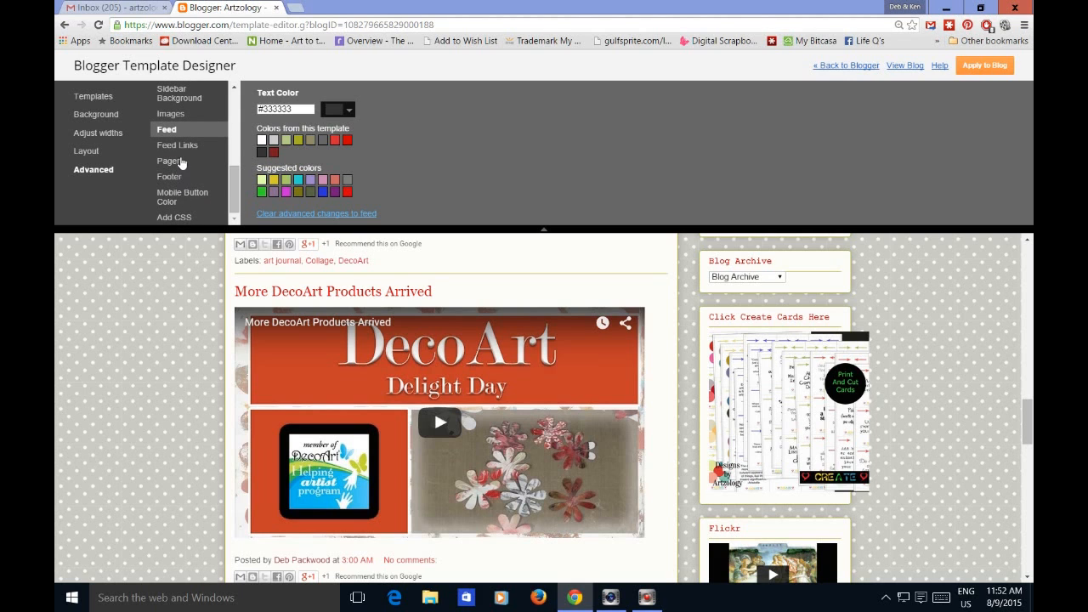
{"action": "left_click", "coordinate": [181, 181]}
{"action": "scroll", "coordinate": [162, 327], "scroll_direction": "down", "scroll_amount": 2}
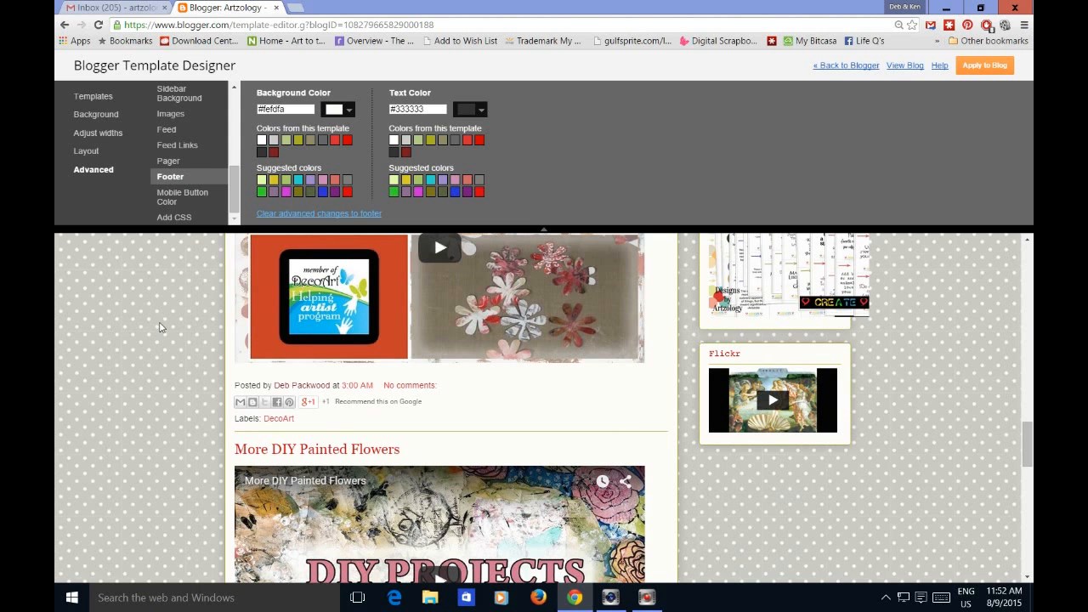
{"action": "scroll", "coordinate": [162, 327], "scroll_direction": "down", "scroll_amount": 3}
{"action": "scroll", "coordinate": [162, 327], "scroll_direction": "down", "scroll_amount": 6}
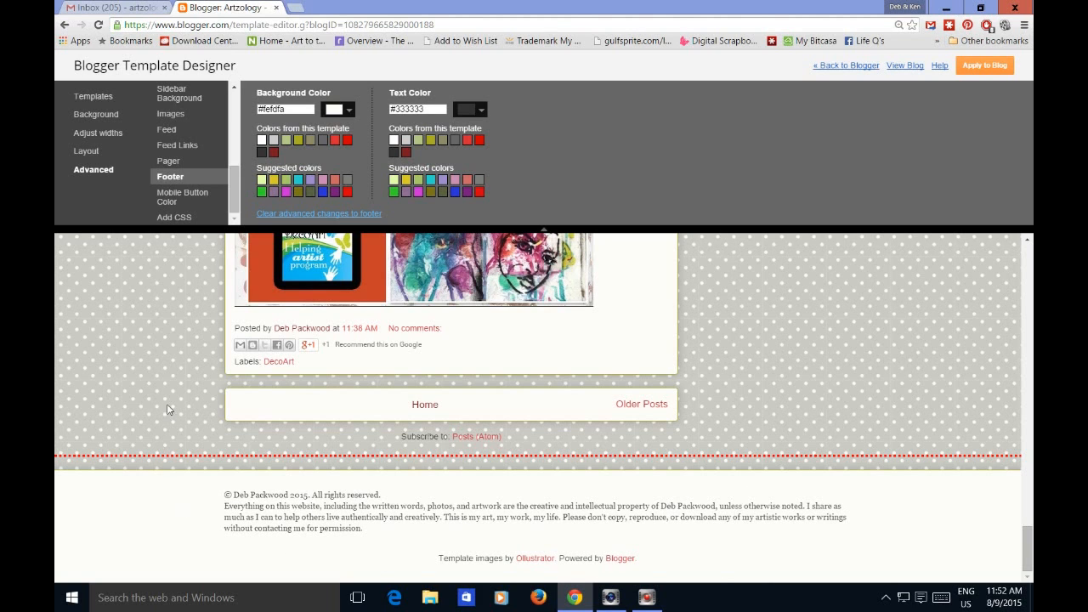
Examine the advanced Mobile Button Color setting and the area for adding custom CSS
{"action": "left_click", "coordinate": [192, 200]}
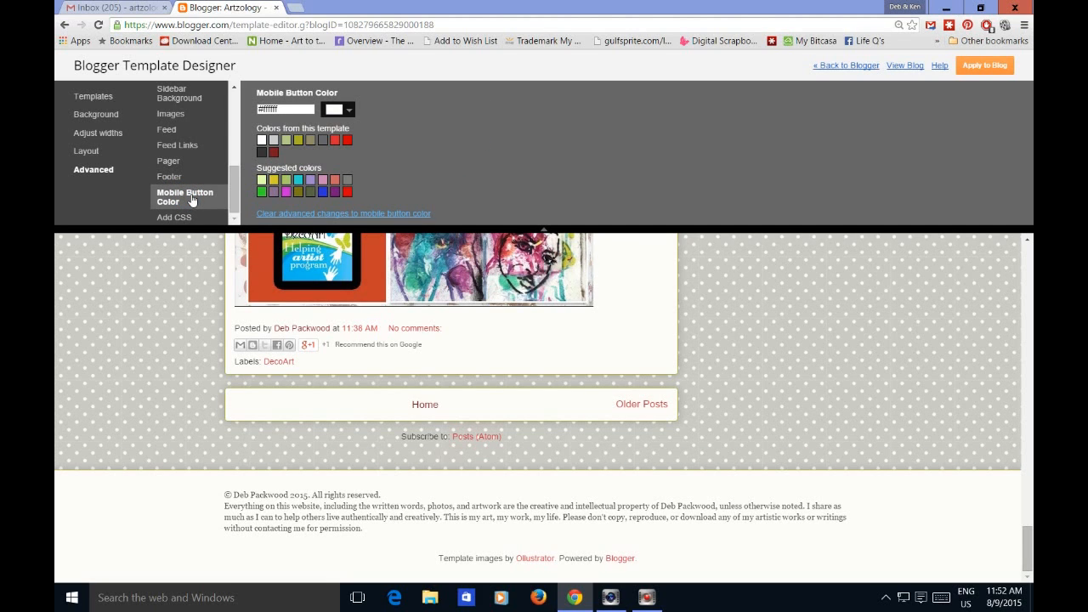
{"action": "left_click", "coordinate": [175, 216]}
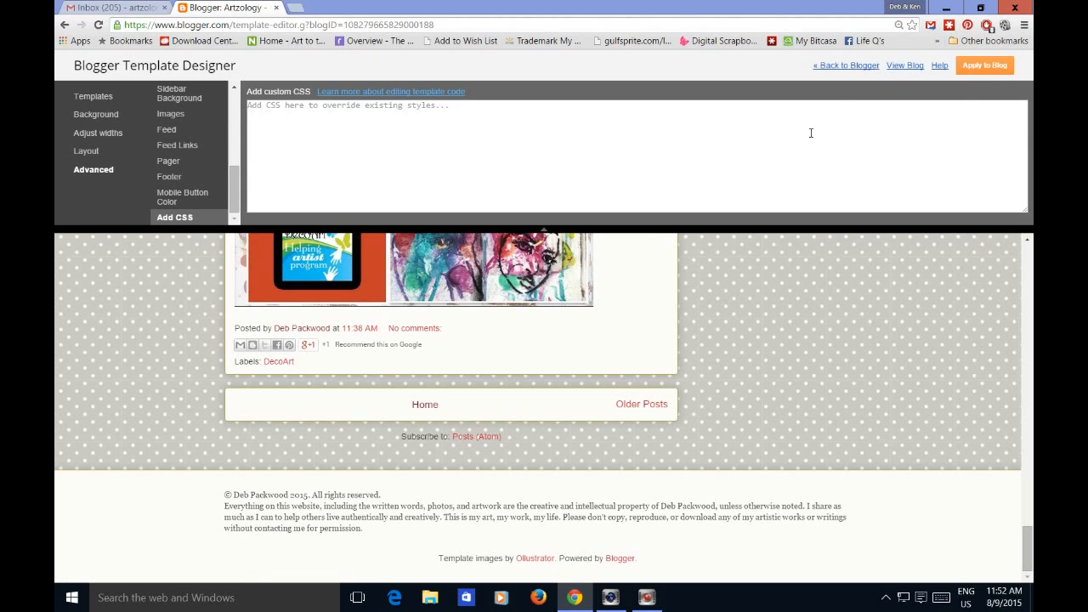
Leave the Template Designer for the blog's Template page, discarding the unapplied template changes
{"action": "left_click", "coordinate": [853, 68]}
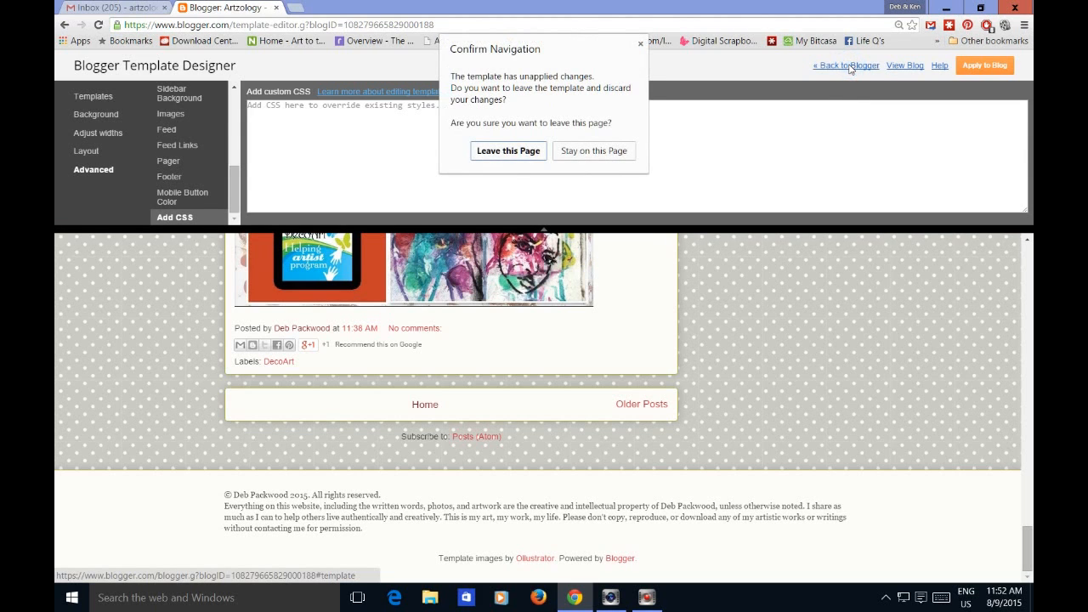
{"action": "left_click", "coordinate": [494, 156]}
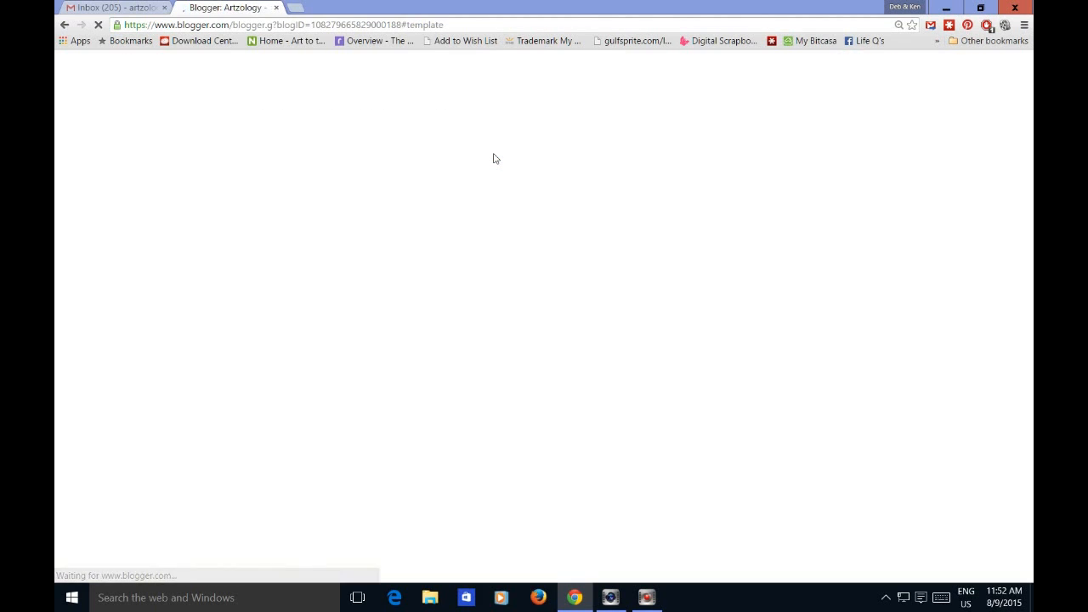